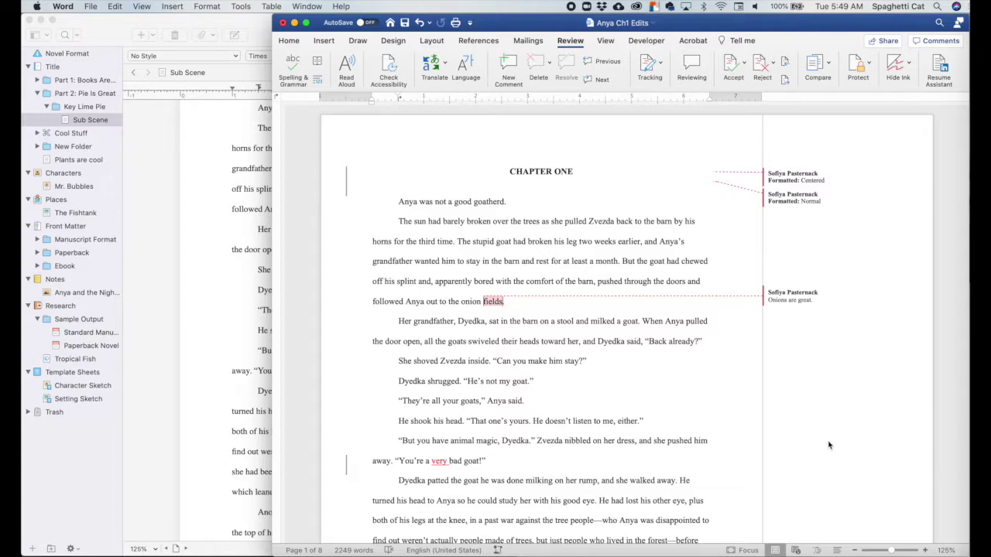
Step: Inspect the Formatted: Centered change note, then bring up Word's Home formatting tools
left_click(813, 175)
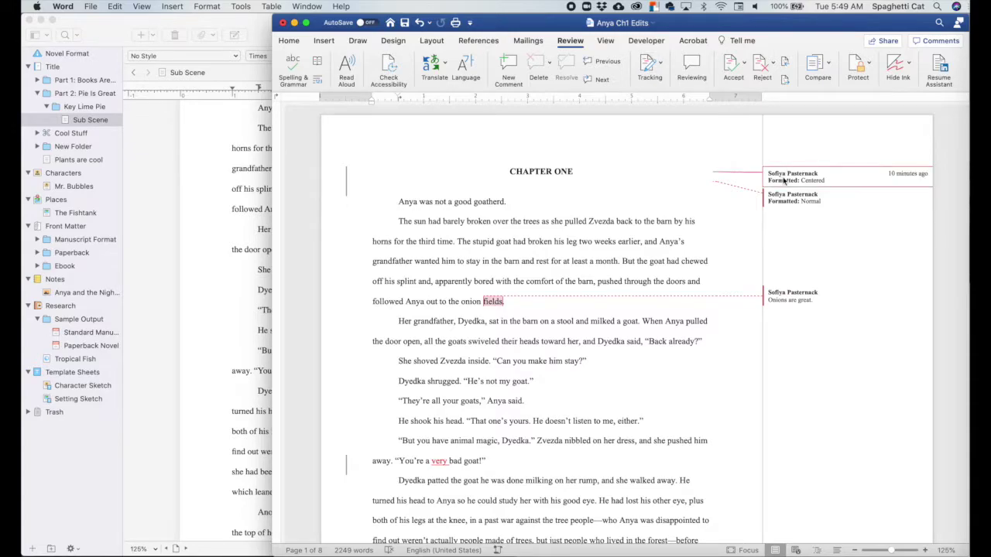
left_click(289, 40)
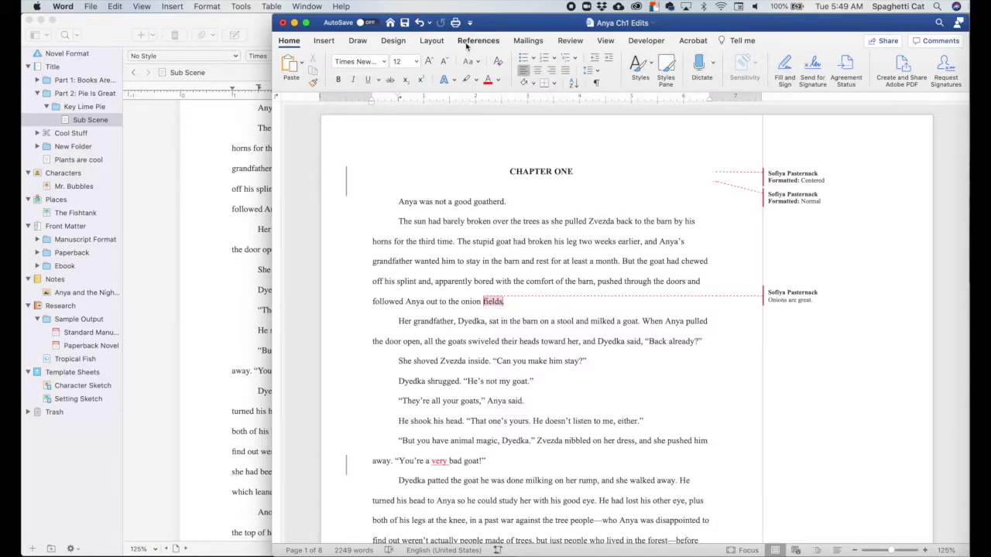
Step: Reopen the Reviewing pane listing 4 insertions, 4 deletions, 2 formatting changes and 2 comments
left_click(577, 46)
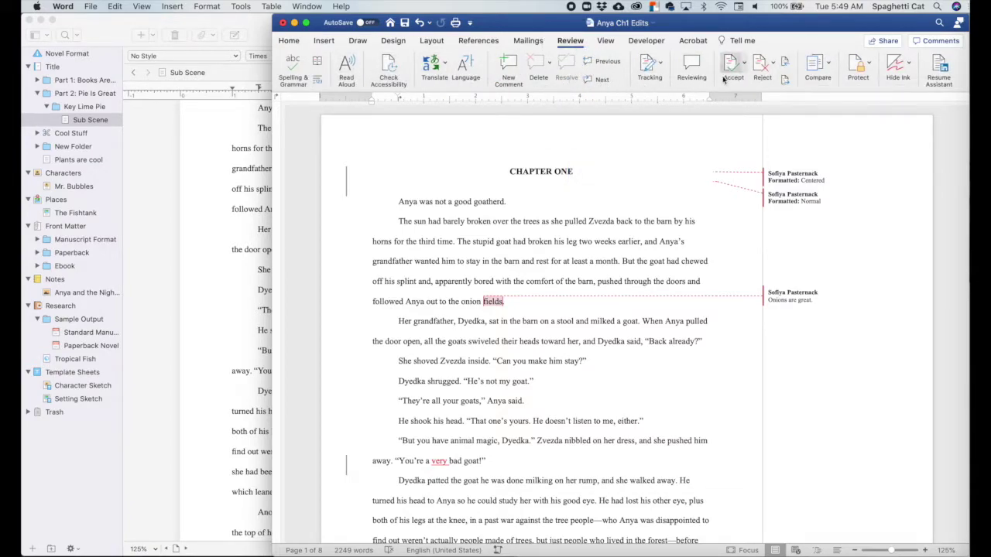
left_click(650, 68)
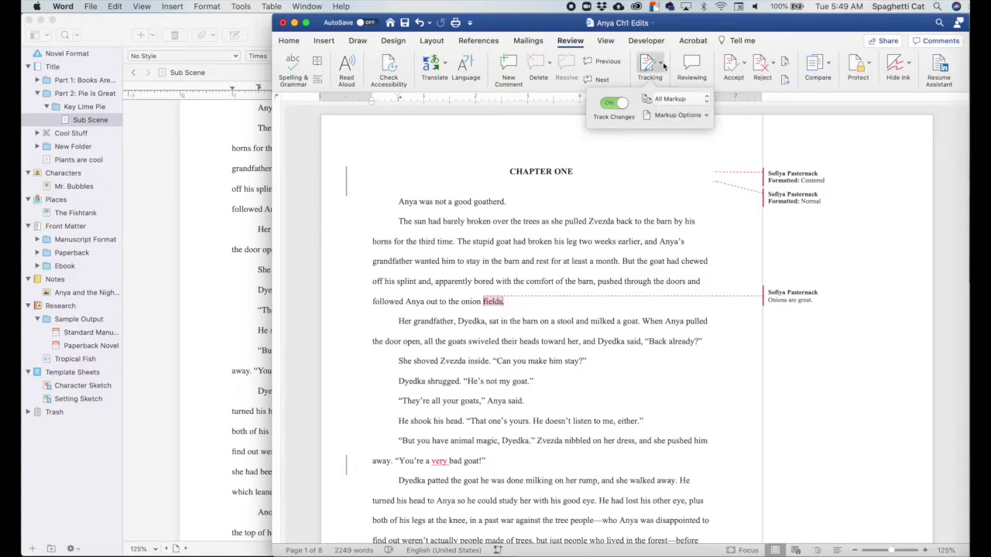
left_click(663, 66)
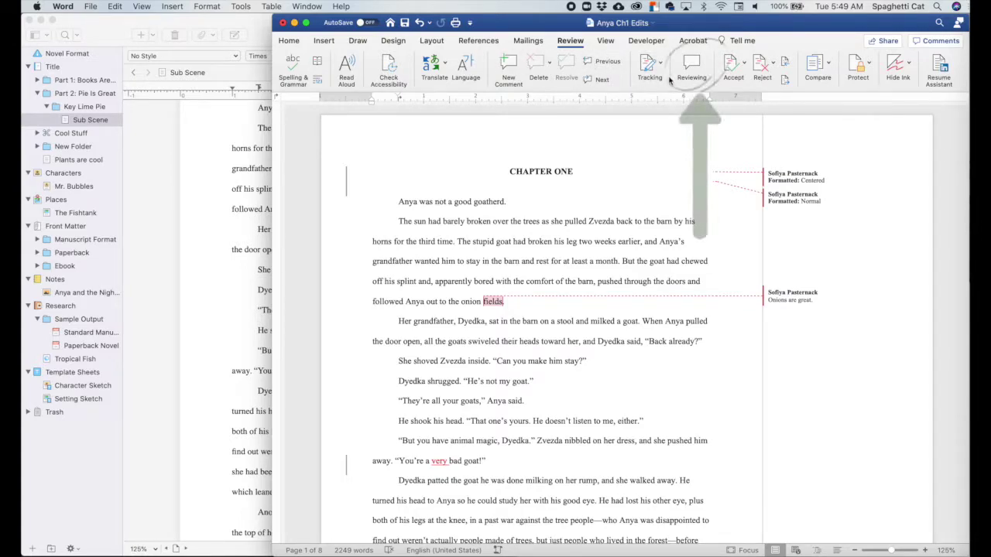
left_click(692, 68)
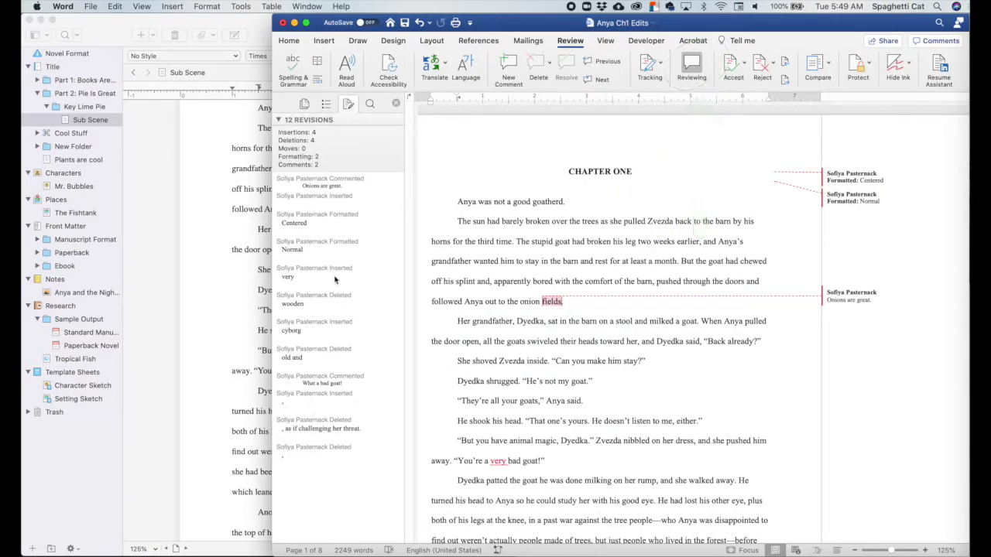
Step: Accept the CHAPTER ONE centring, the nearby insertion and the Normal formatting change
left_click(744, 65)
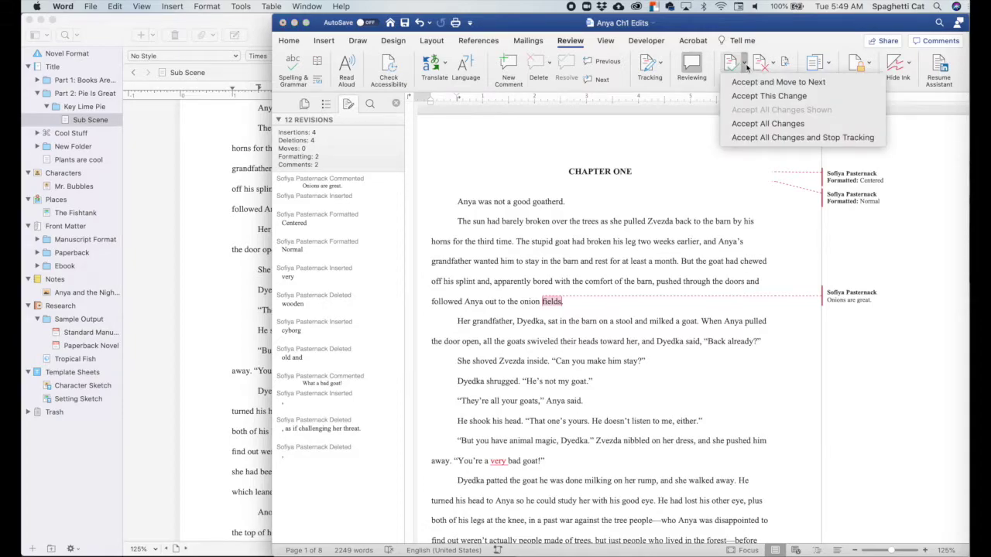
left_click(730, 67)
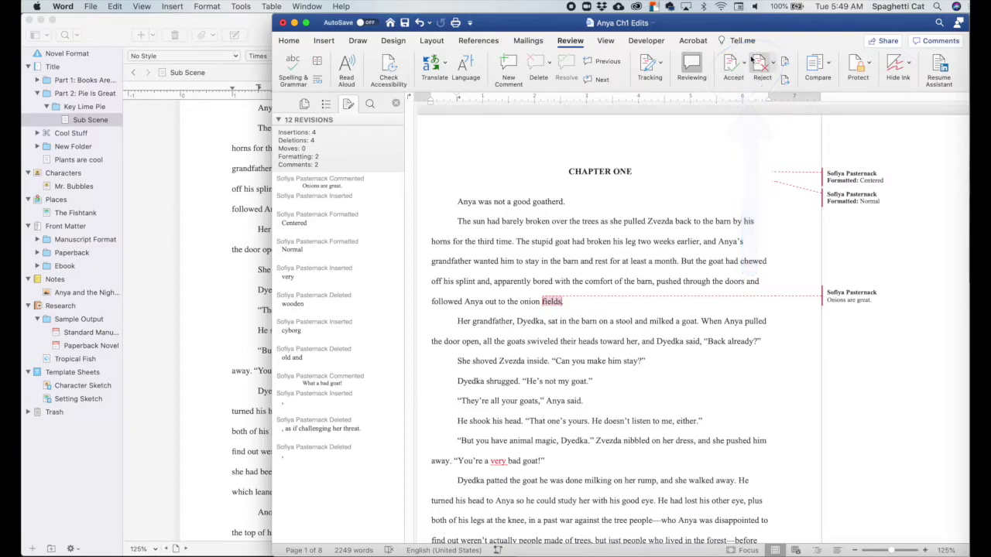
left_click(871, 182)
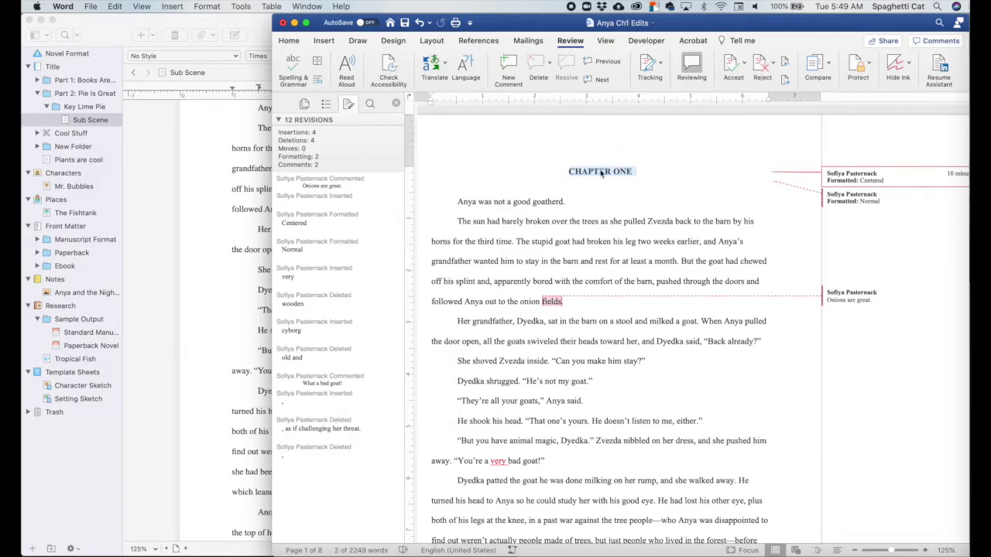
left_click(732, 68)
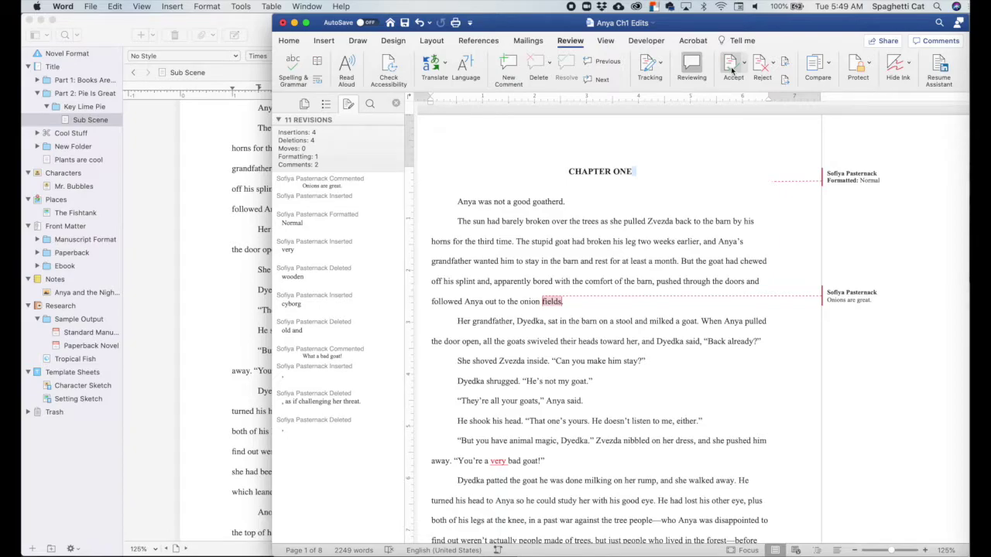
left_click(733, 68)
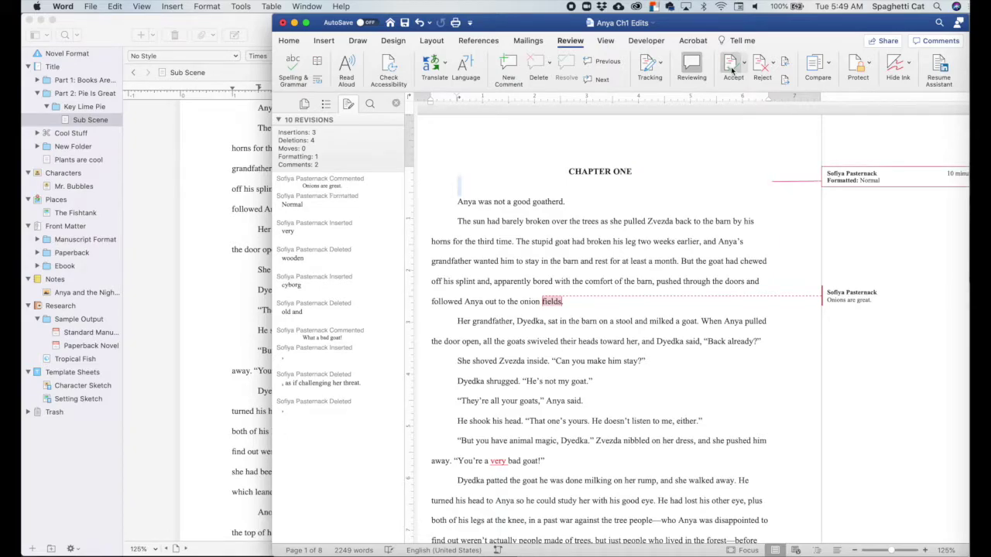
left_click(733, 68)
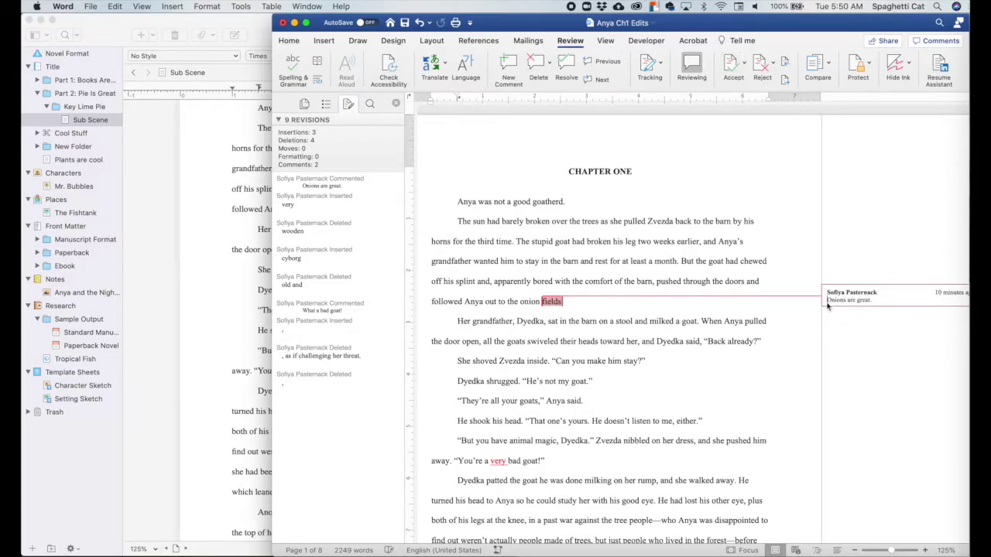
left_click(828, 309)
Step: Reject the inserted word 'very', accept the deletion of 'wooden' and the insertion 'cyborg'
left_click(786, 82)
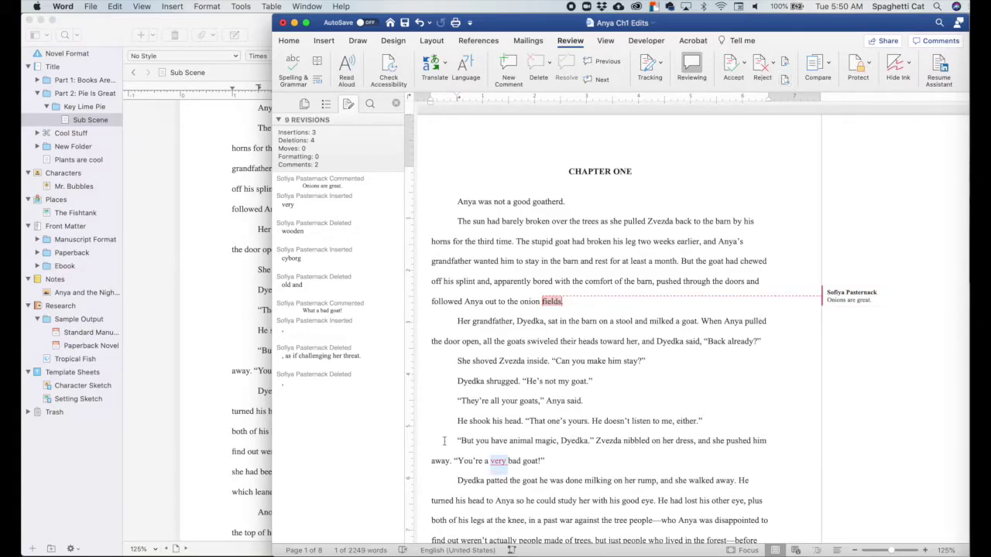
scroll(582, 391, "down", 5)
scroll(582, 391, "down", 1)
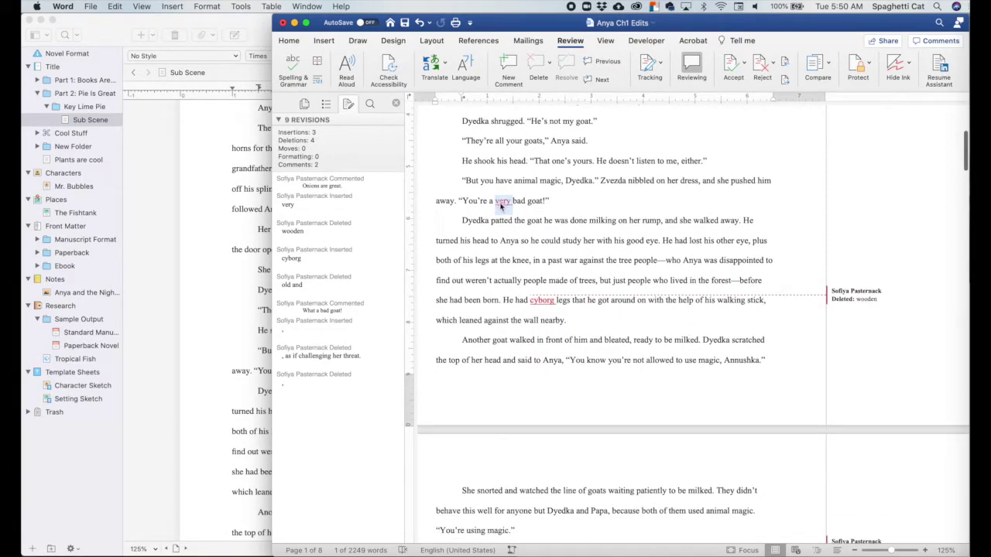
left_click(761, 68)
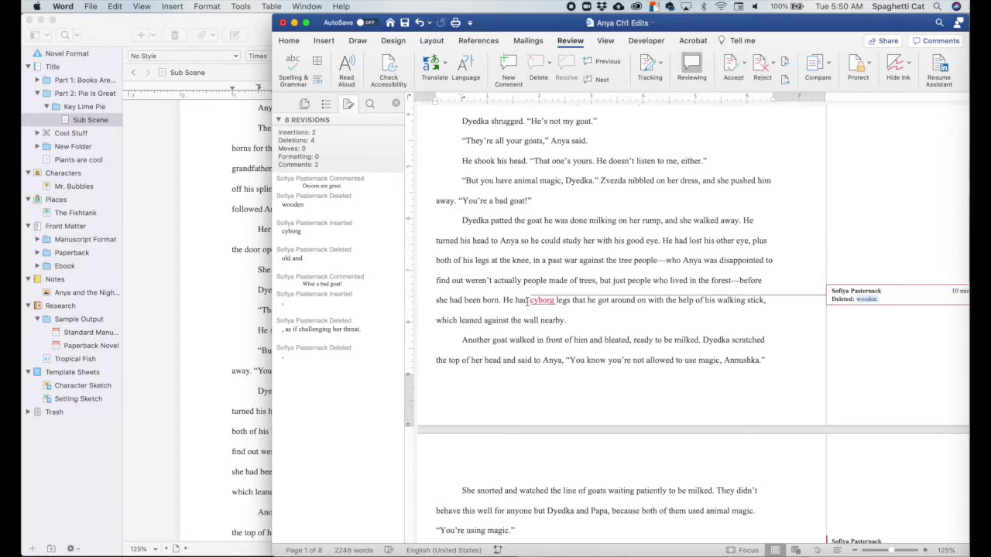
left_click(734, 66)
left_click(733, 66)
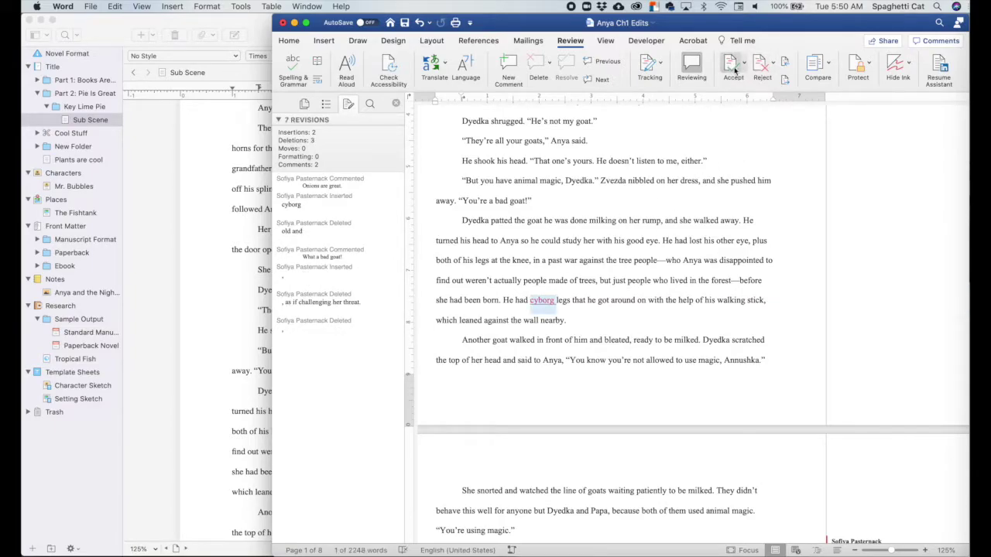
scroll(689, 309, "down", 2)
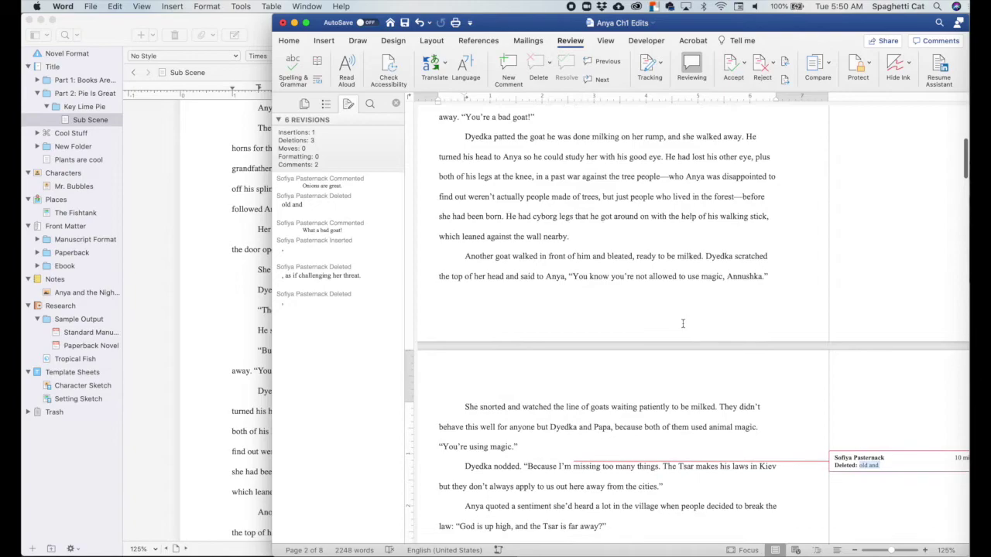
Step: Accept the 'old and' deletion, keep the challenging-her-threat phrase, and accept the remaining changes
left_click(731, 65)
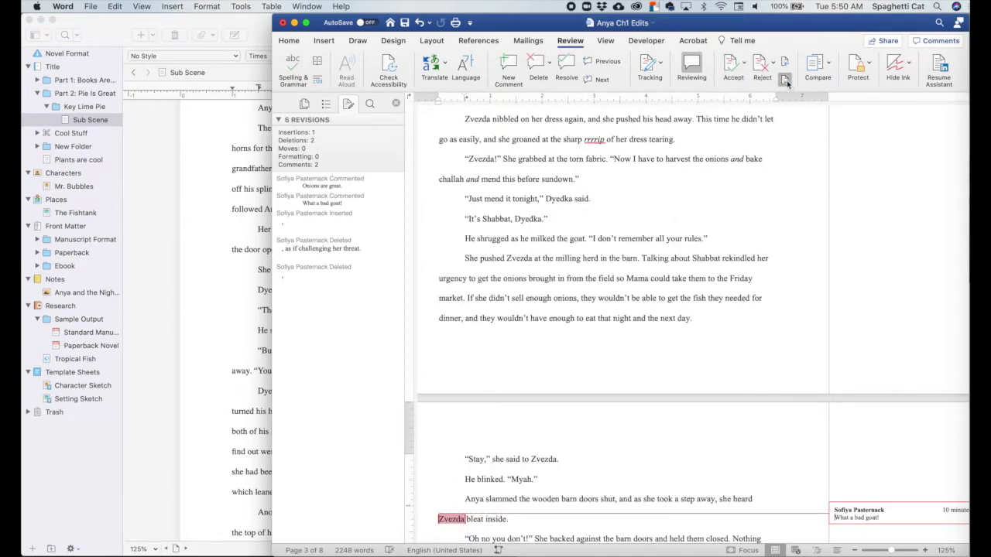
left_click(784, 80)
left_click(785, 80)
left_click(760, 67)
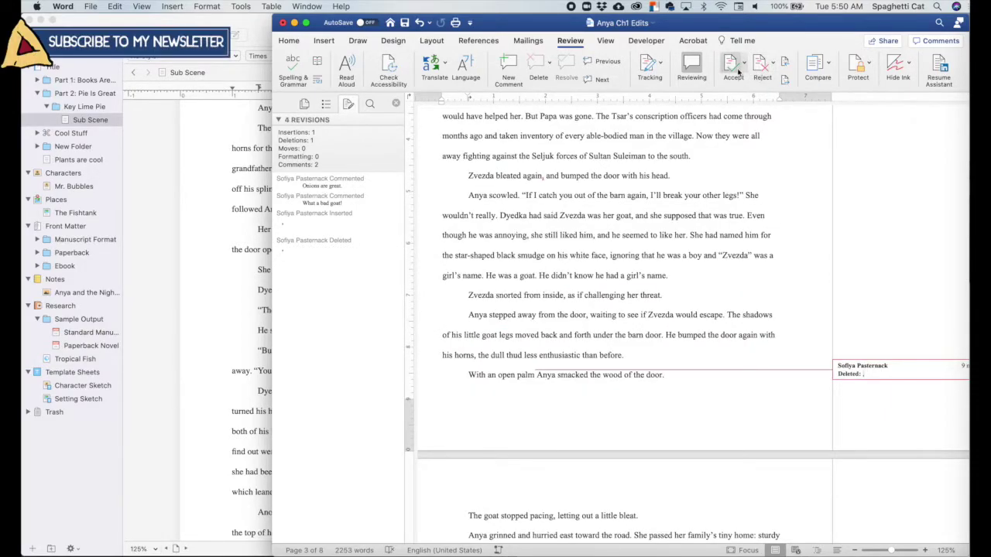
left_click(731, 65)
left_click(732, 65)
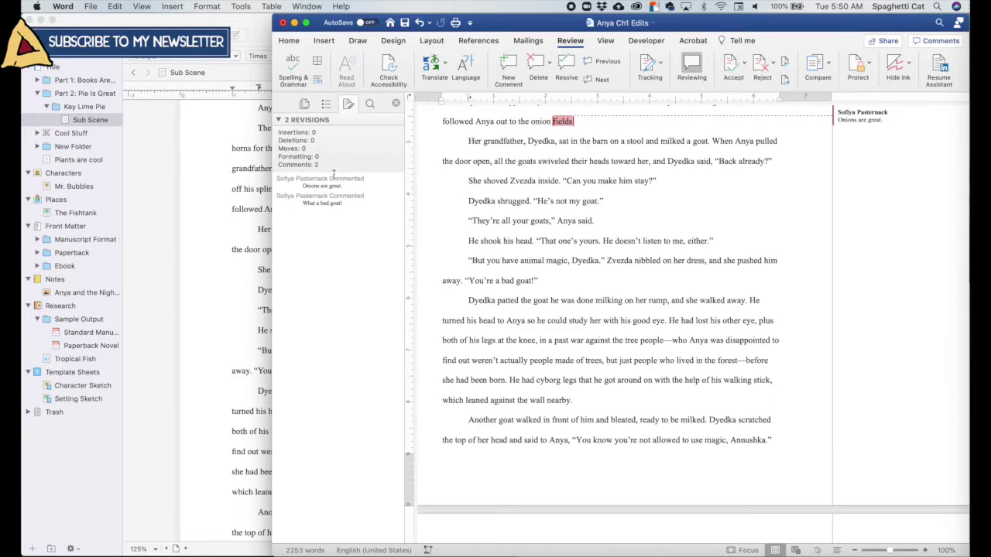
Step: Save the edited chapter in Word and return to Scrivener
left_click(90, 6)
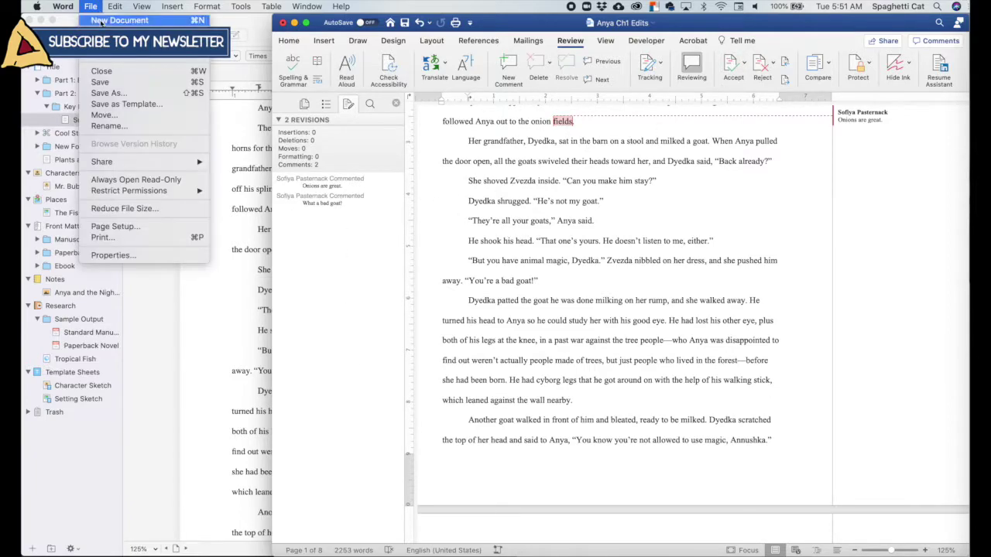
left_click(112, 84)
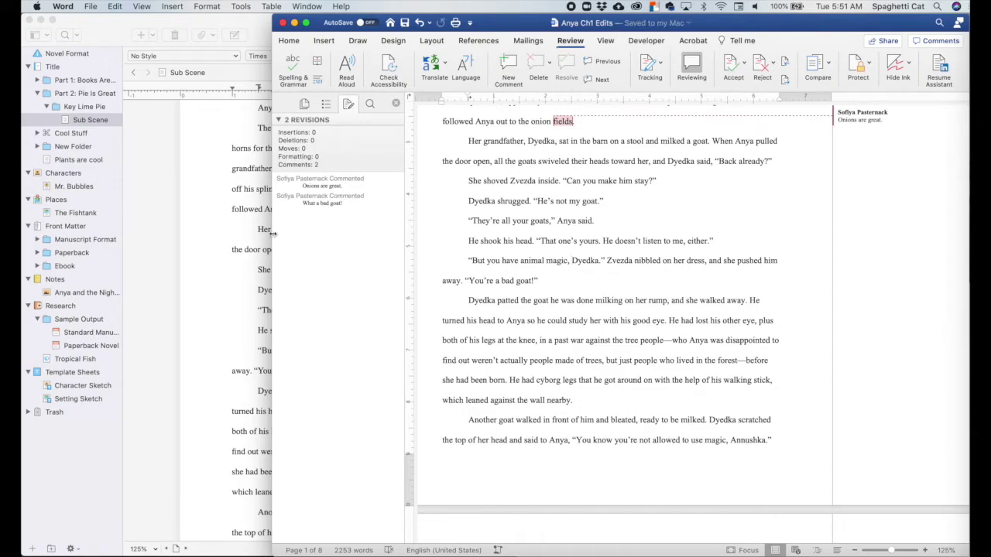
left_click(225, 320)
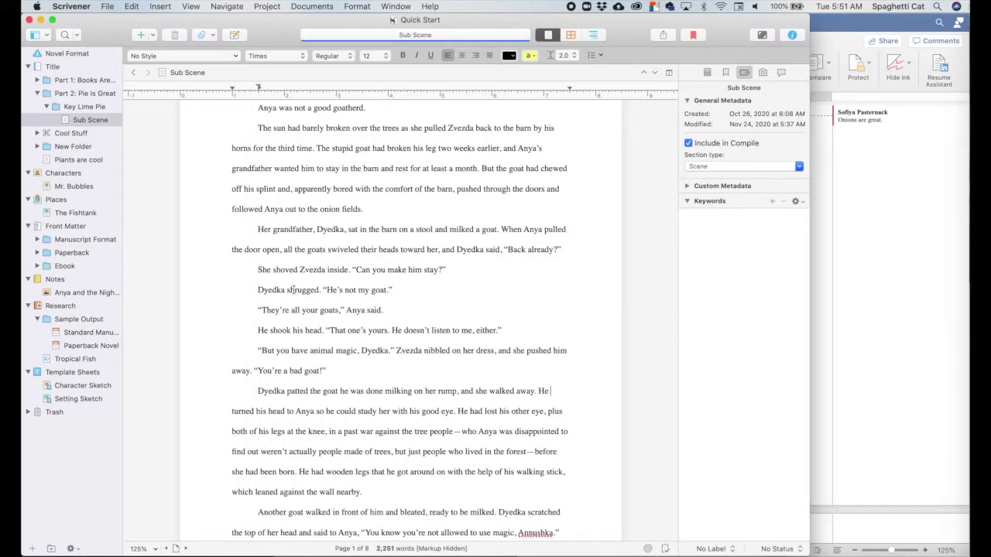
scroll(294, 289, "up", 3)
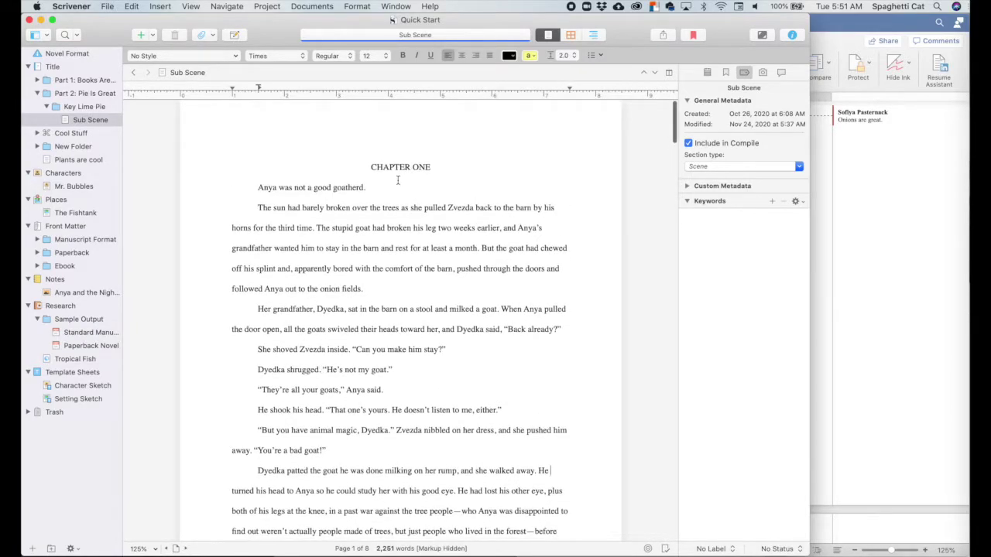
scroll(360, 198, "down", 10)
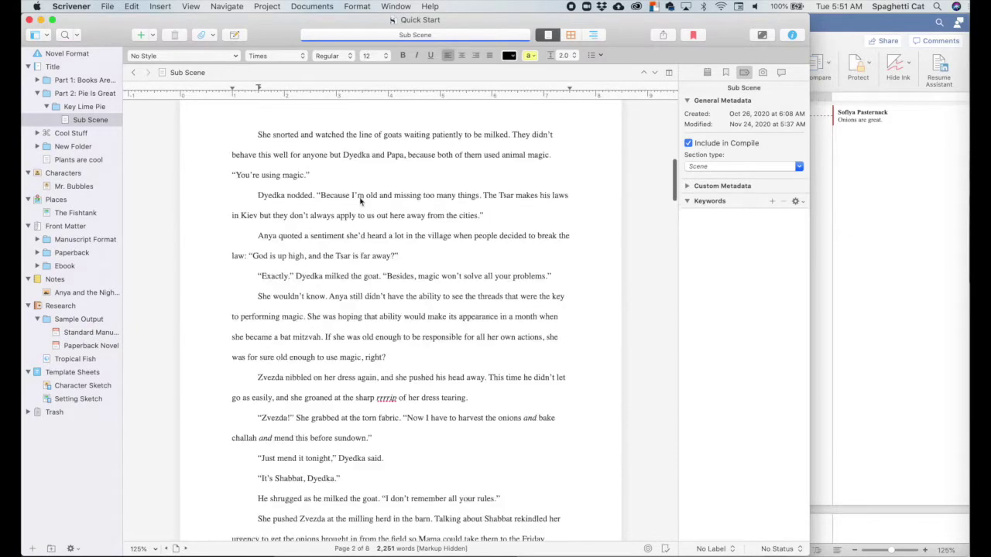
scroll(360, 198, "down", 20)
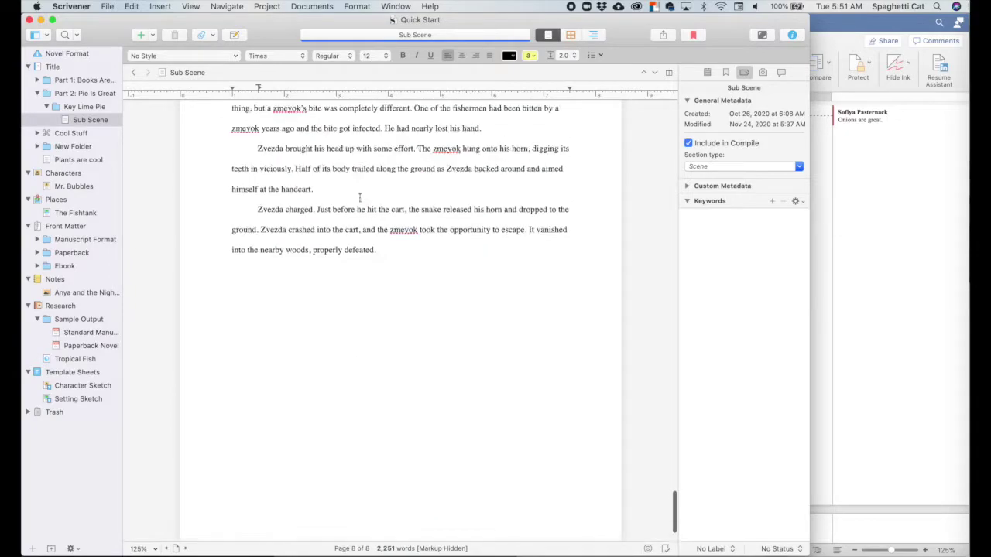
scroll(360, 198, "up", 20)
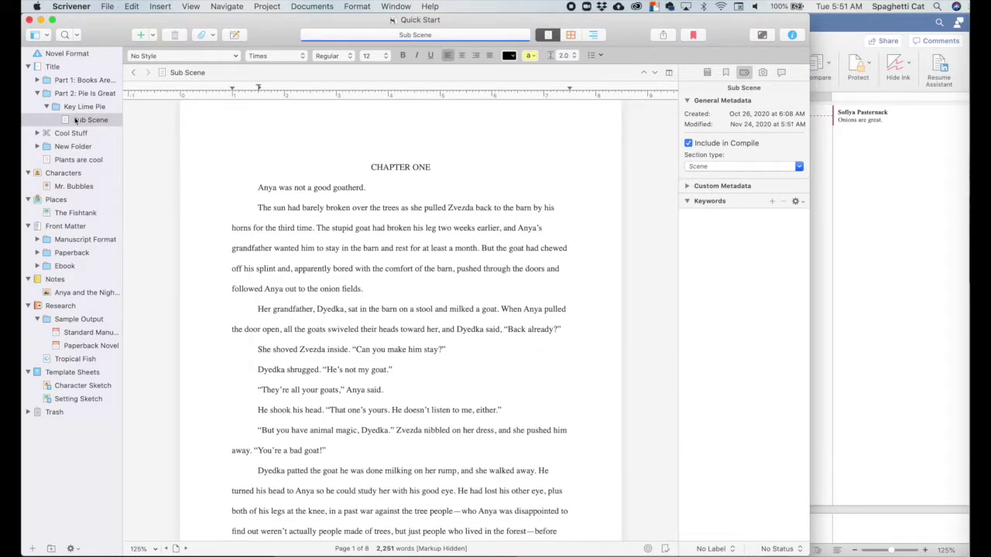
left_click(108, 7)
Step: Import the Anya Ch1 Edits Word file and compare it with Sub Scene in the binder
mouse_move(134, 172)
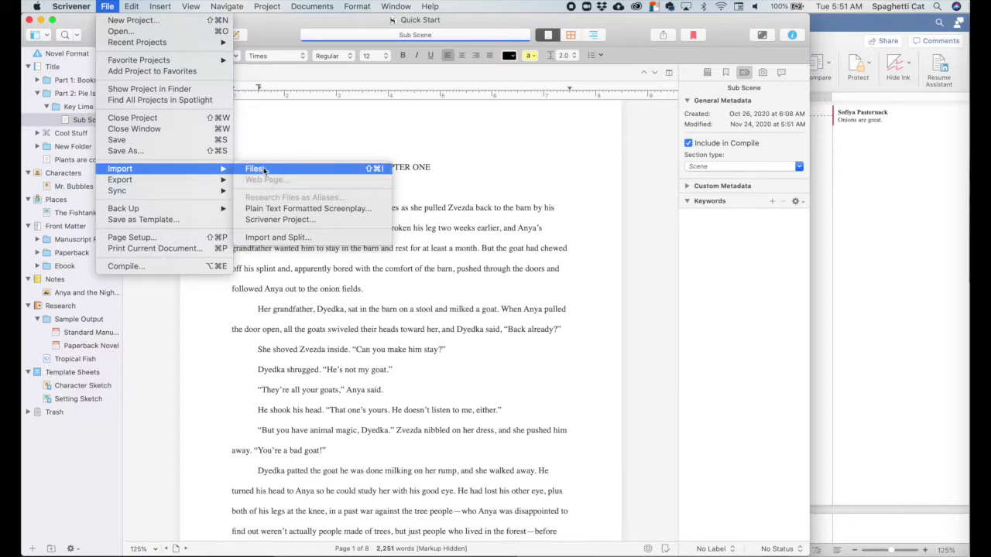
left_click(264, 170)
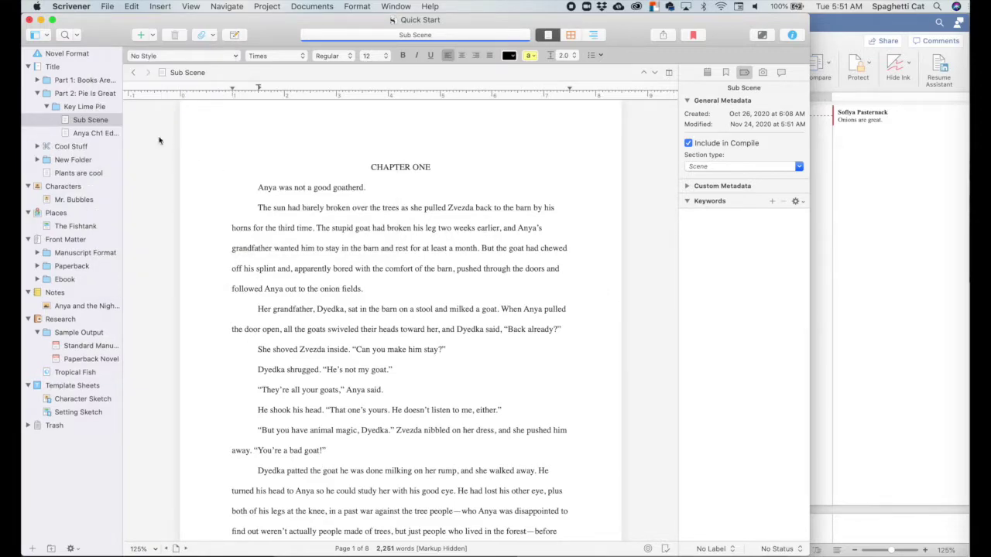
left_click(96, 134)
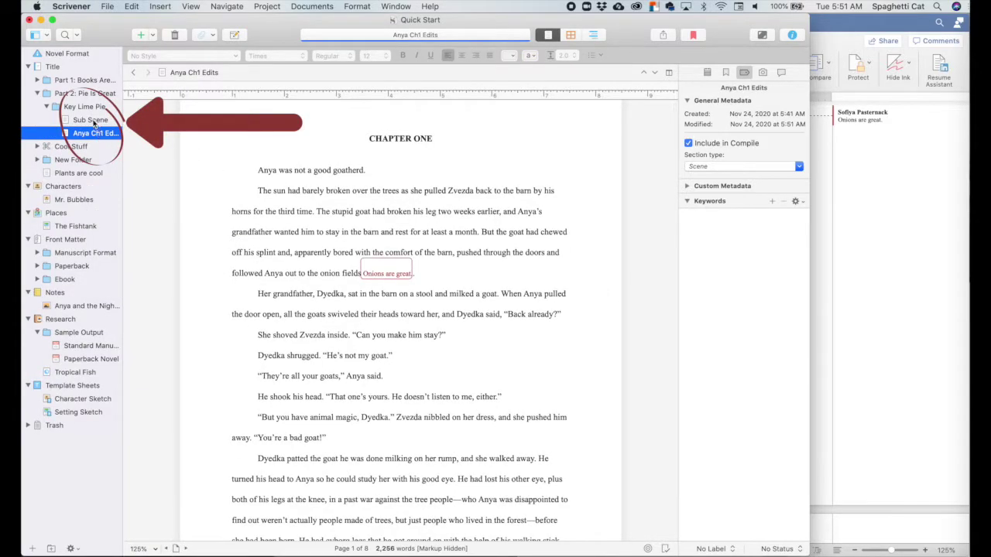
left_click(92, 120)
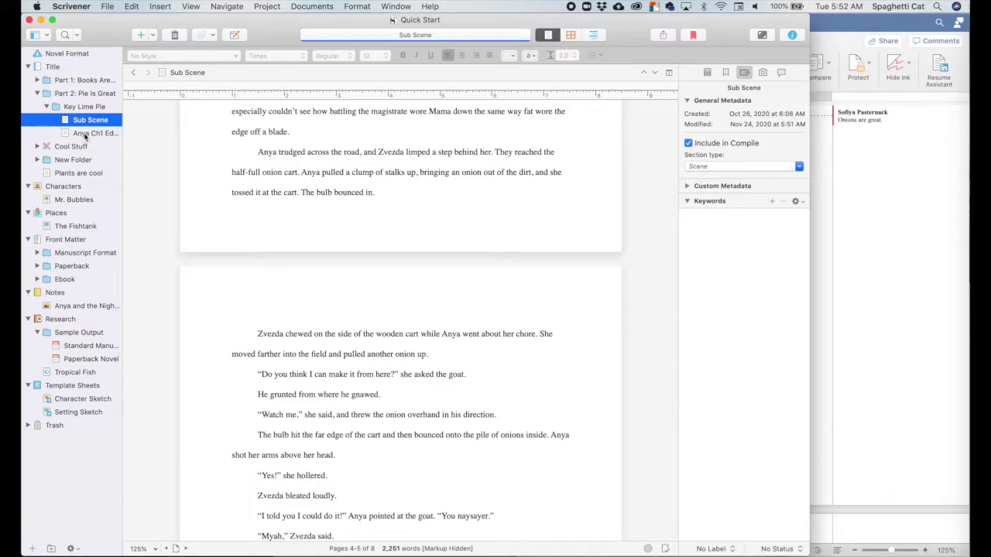
left_click(93, 134)
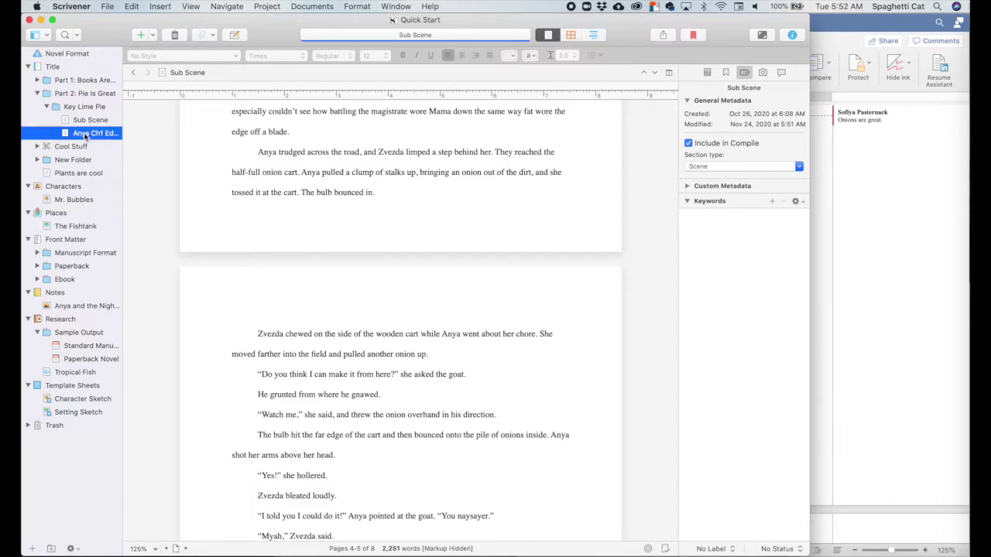
Step: Split the editor and load the original Sub Scene into the left pane
left_click(669, 73)
left_click_drag(812, 241, 869, 241)
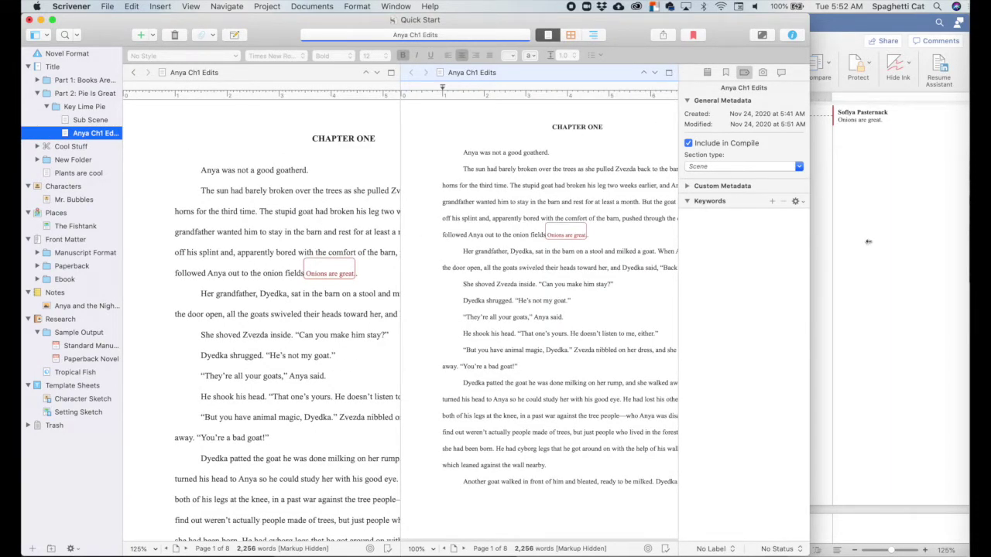
left_click(333, 231)
left_click(87, 109)
left_click(88, 122)
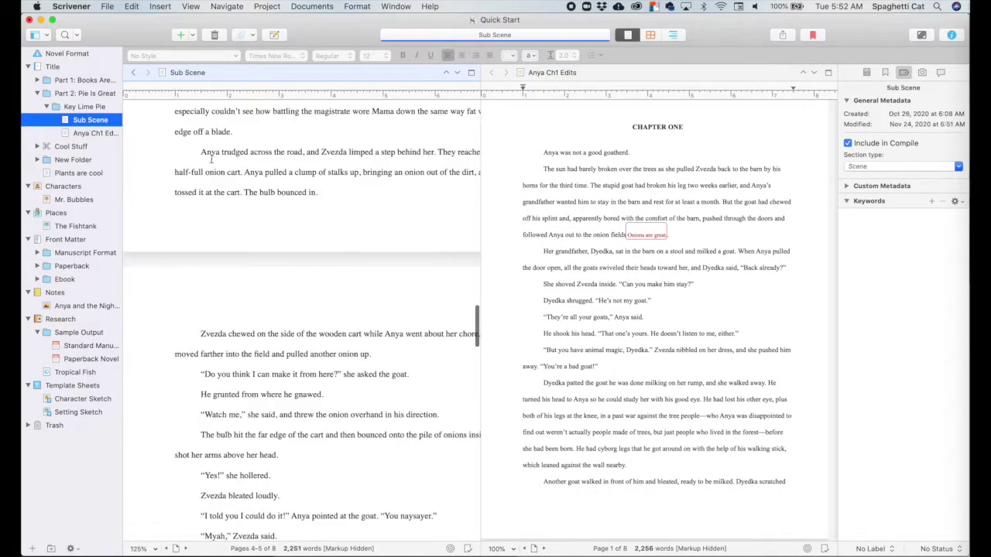
scroll(292, 315, "up", 20)
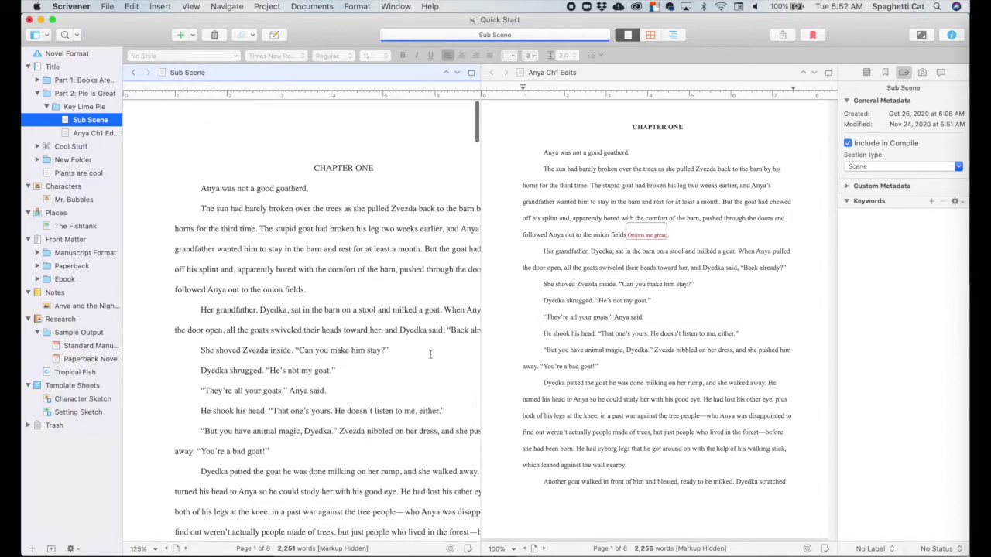
scroll(309, 297, "right", 5)
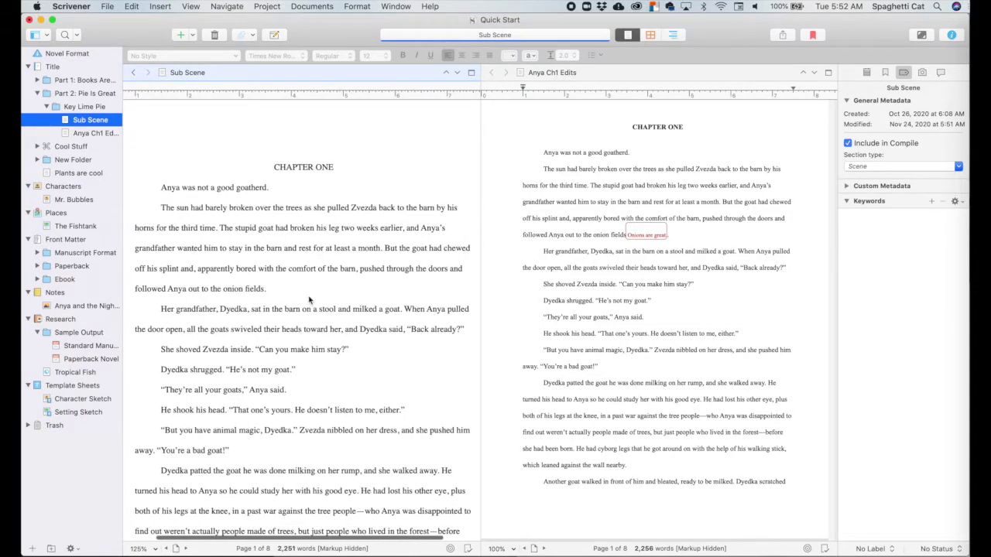
scroll(690, 298, "up", 2)
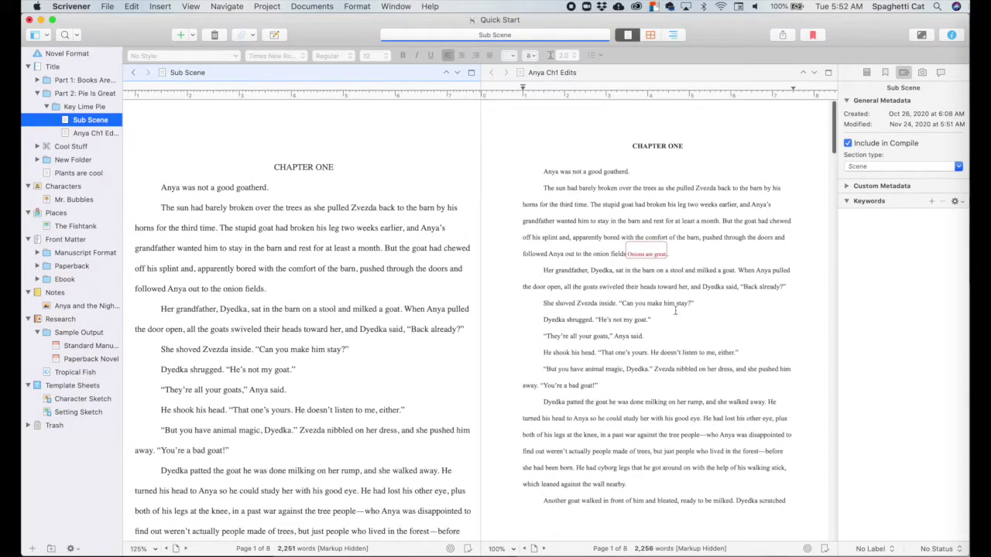
Step: Set the right pane's zoom to 125%
left_click(498, 548)
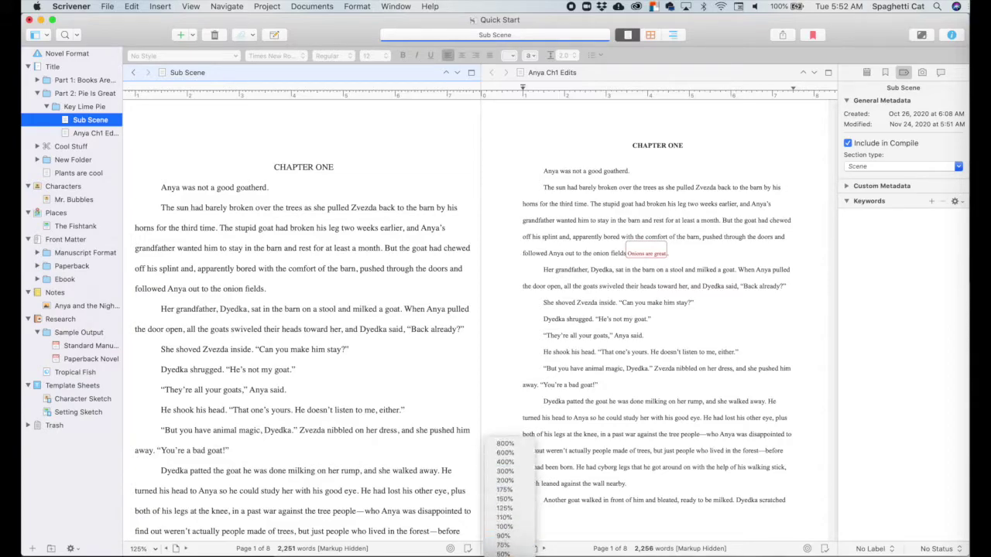
left_click(505, 509)
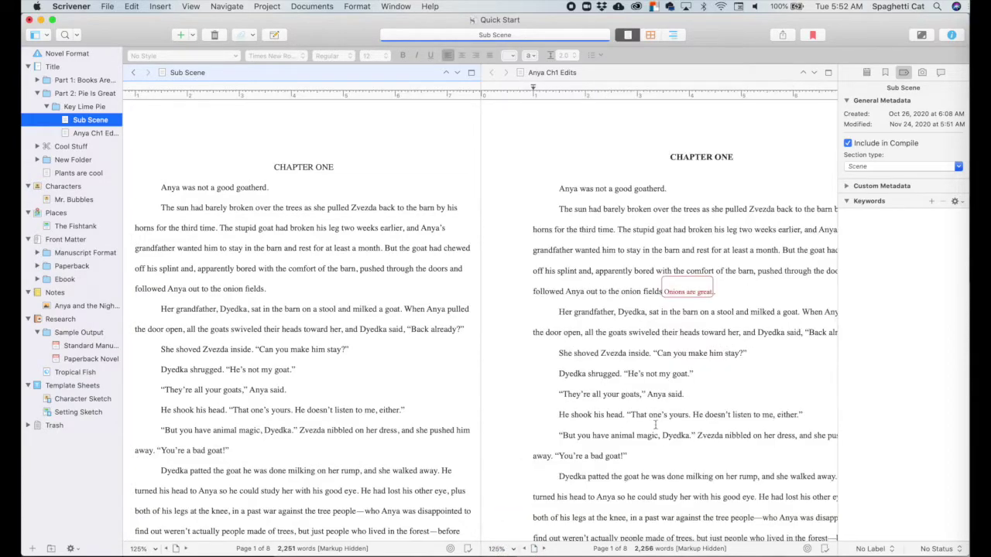
scroll(589, 281, "right", 4)
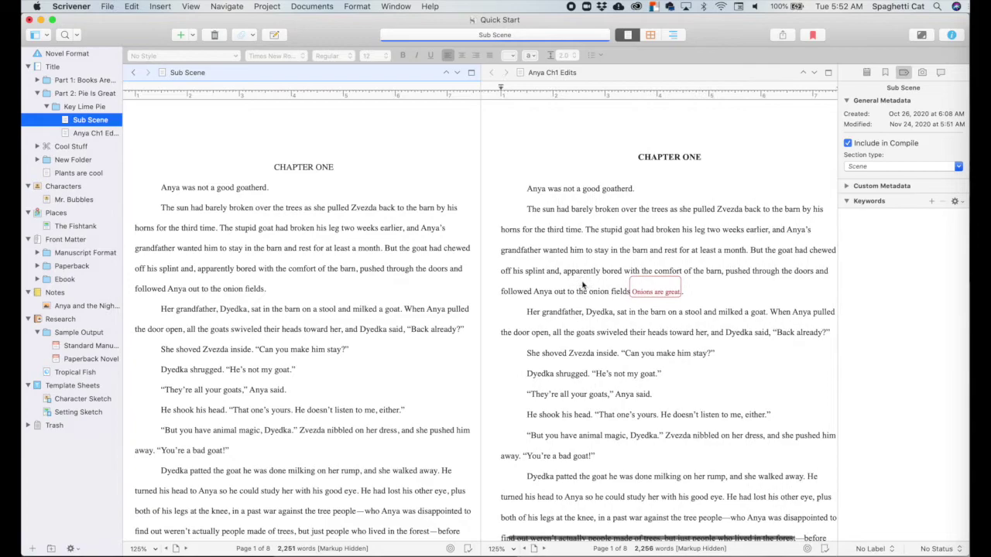
scroll(281, 260, "down", 2)
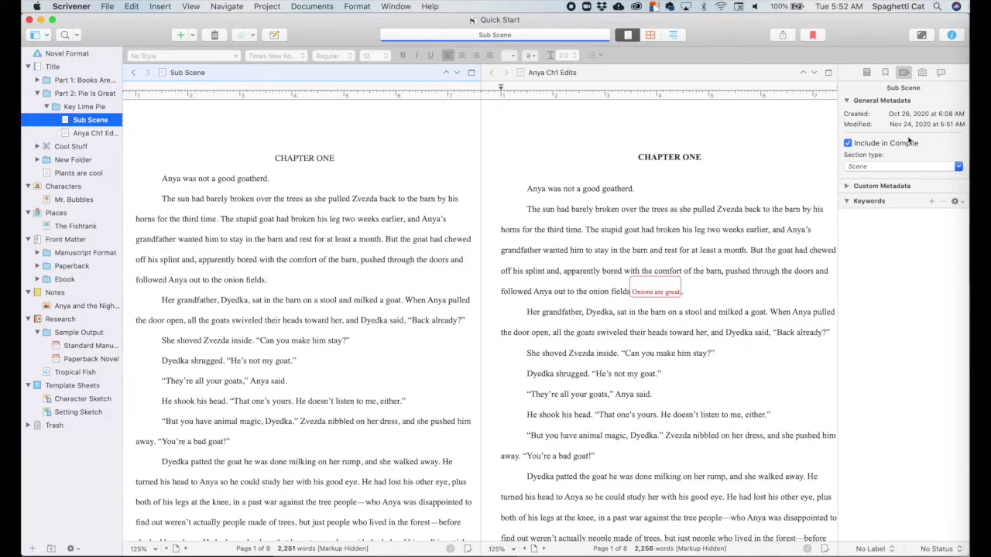
Step: Show Comments & Footnotes, and untick inline annotation and inline footnote import in Preferences
left_click(940, 72)
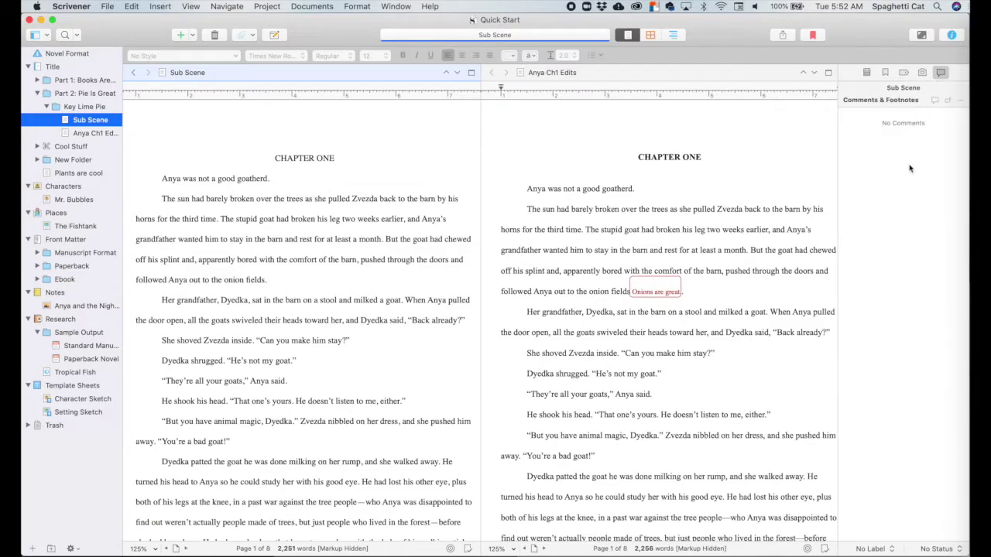
left_click(107, 7)
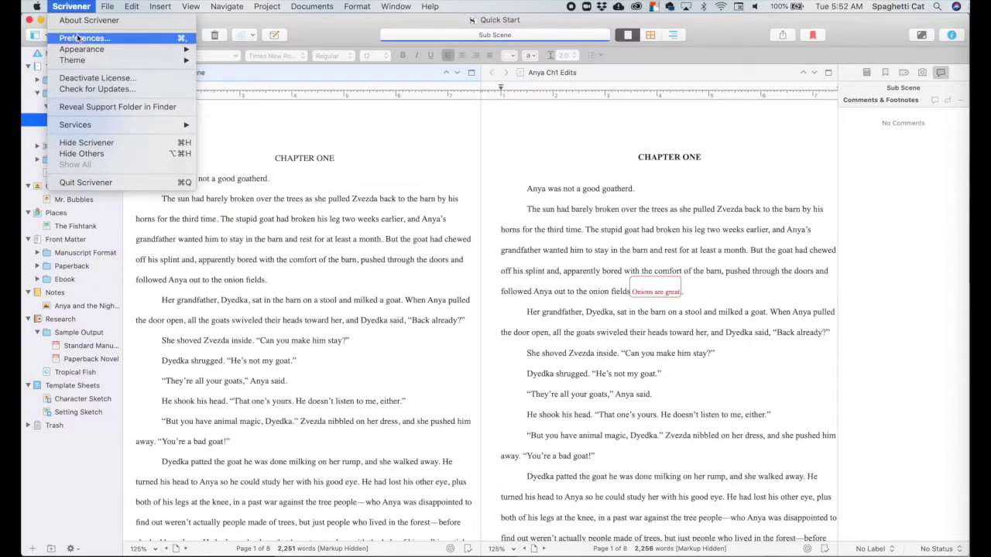
left_click(78, 36)
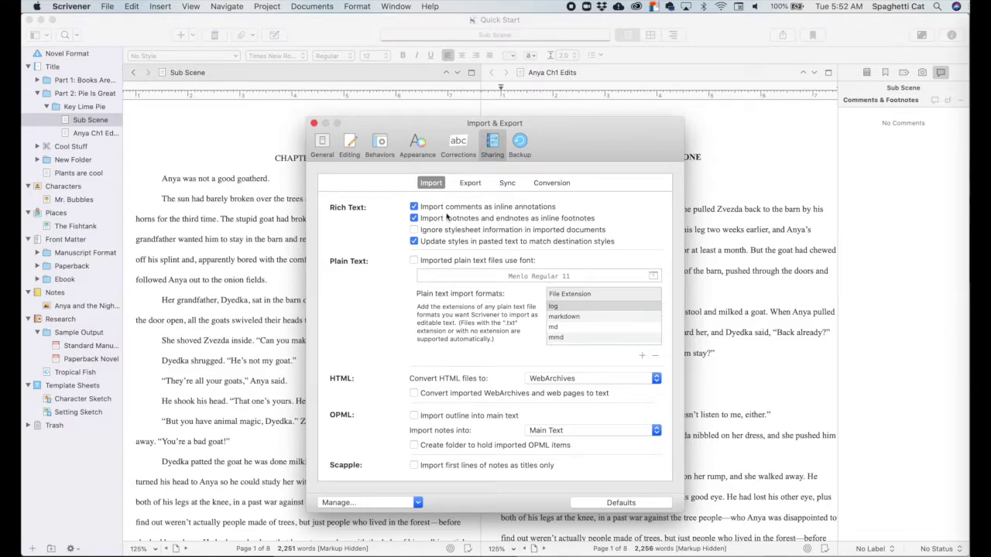
left_click(415, 207)
left_click(414, 218)
left_click(313, 123)
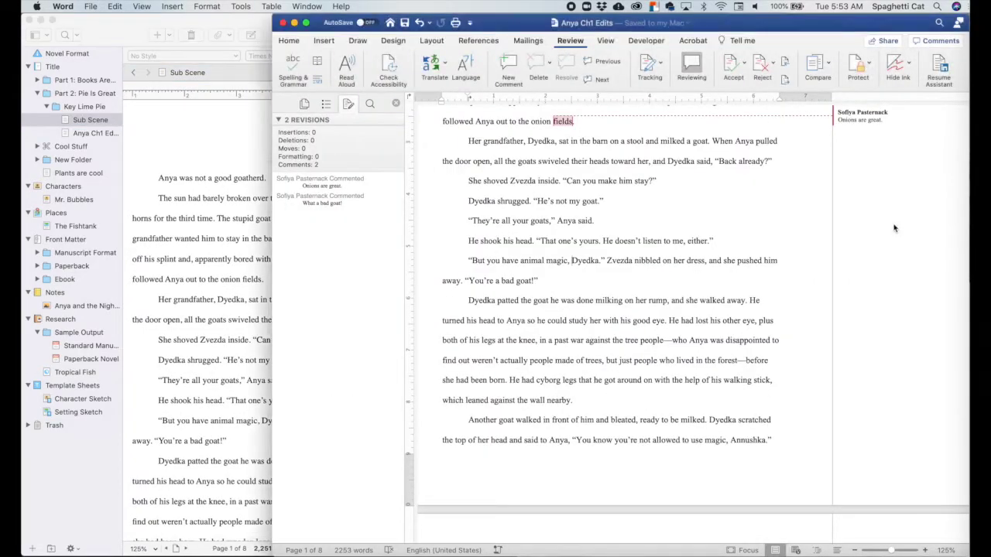
Step: Drag Anya Ch1 Edits from Finder's Done folder into the Key Lime Pie folder
key("super+Tab")
left_click(689, 350)
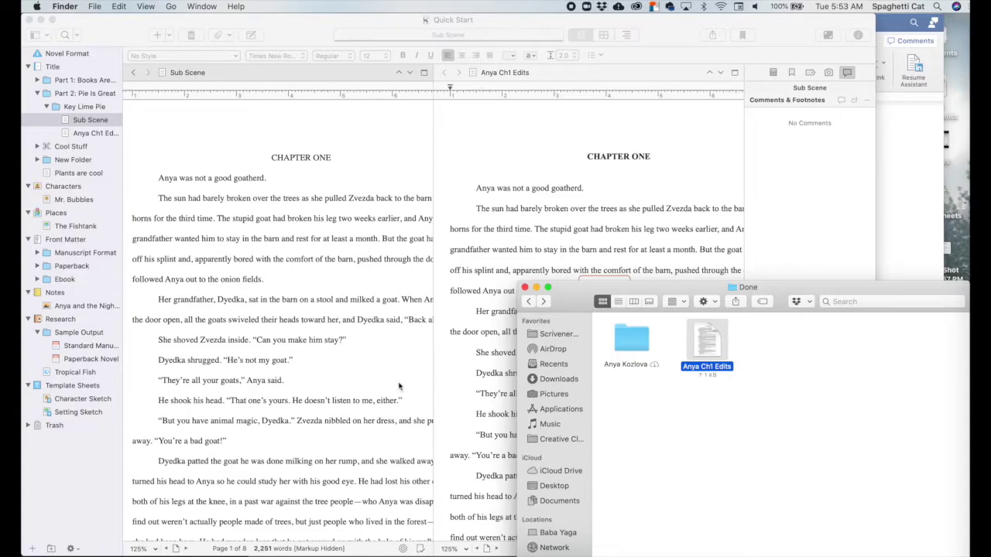
left_click_drag(710, 342, 78, 140)
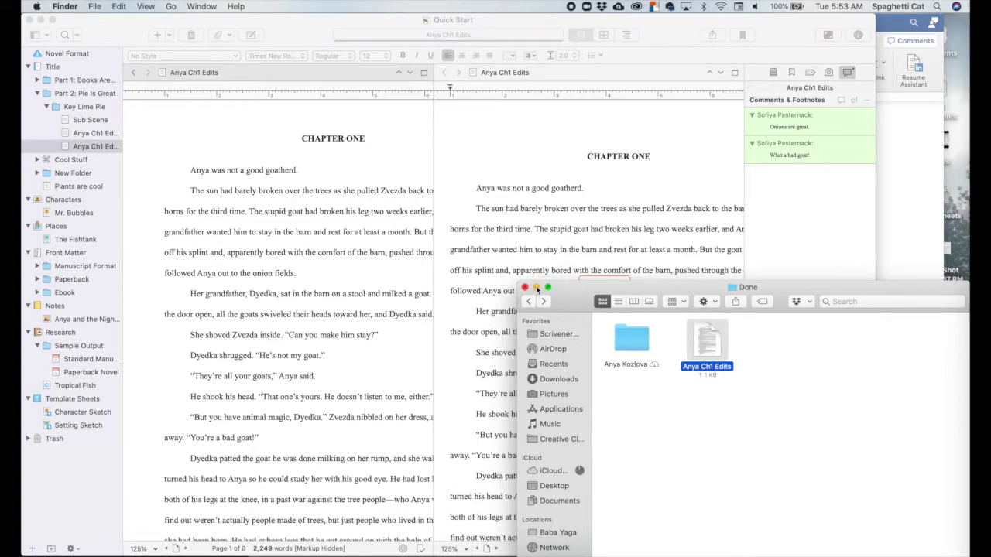
left_click(536, 287)
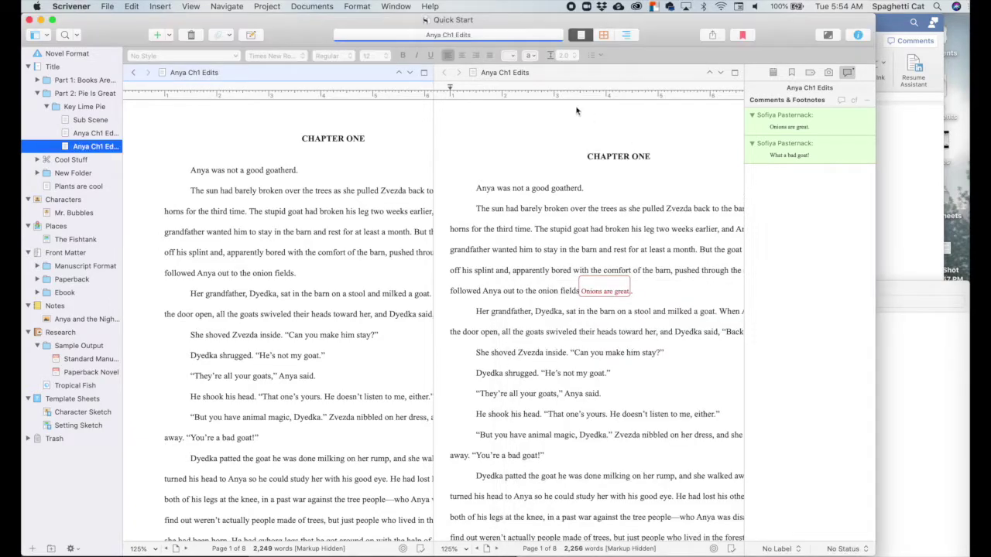
Step: Rename the new copy 'Anya Ch1 Edits Comments' and the first copy 'Anya Ch1 Edits Inline'
left_click(95, 147)
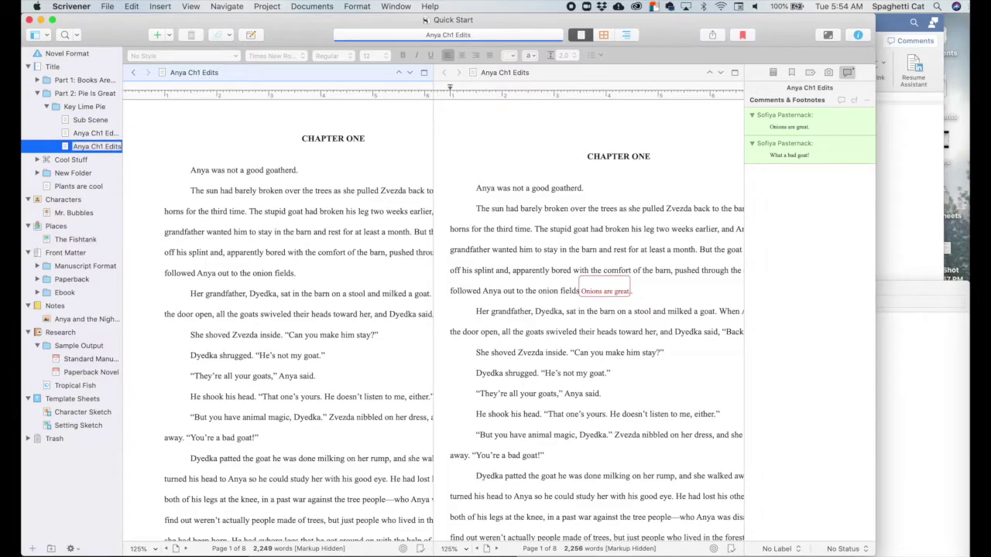
type("Comments")
key("Return")
left_click(96, 134)
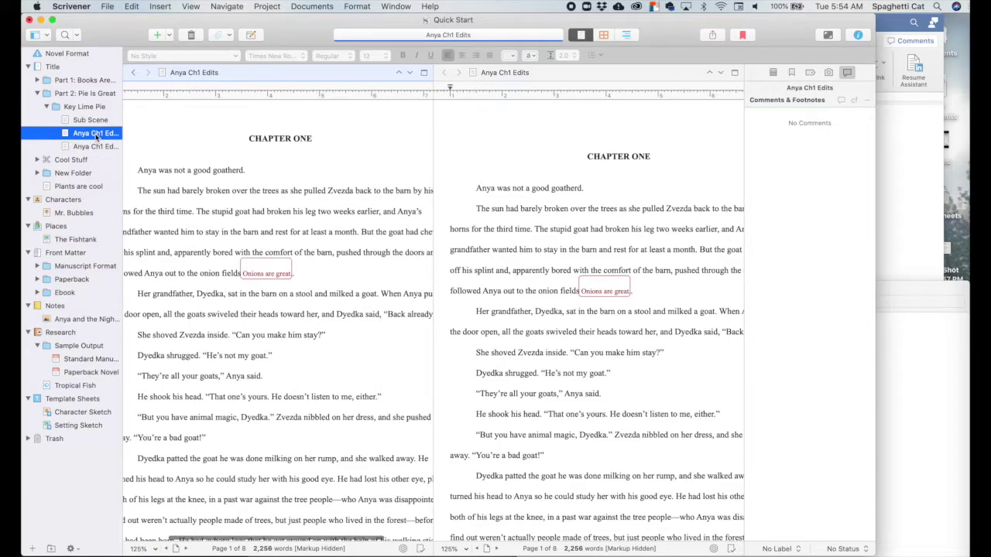
left_click(96, 133)
type("Inline")
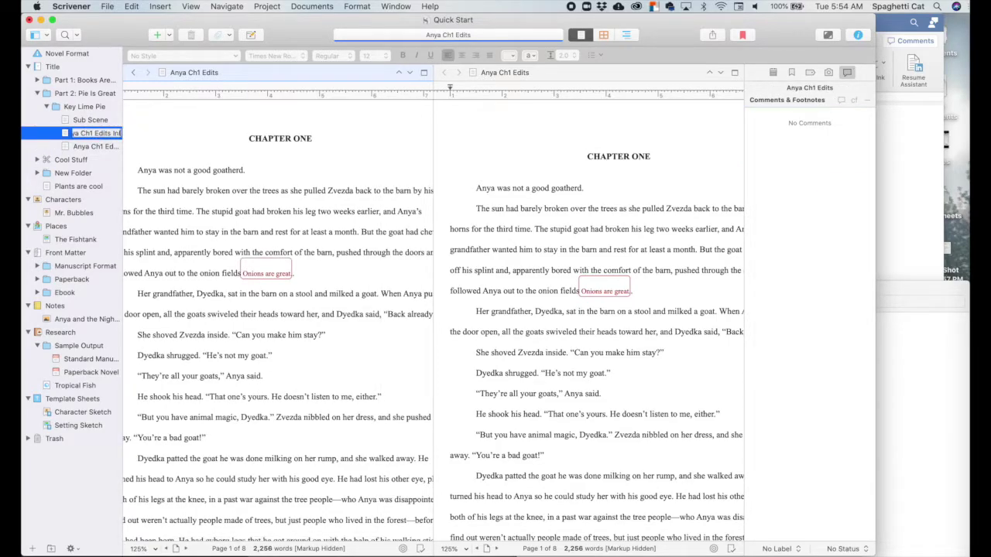
key("Return")
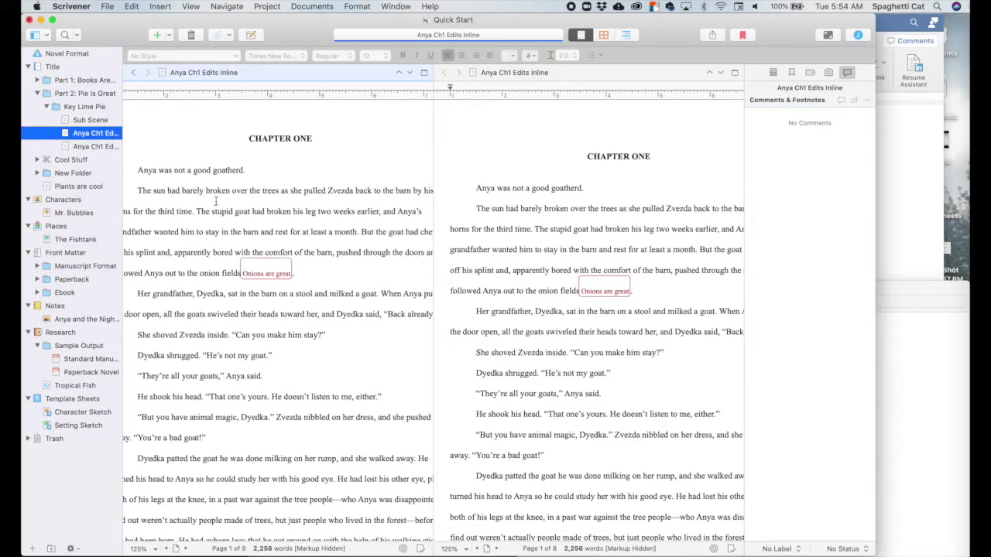
left_click(85, 147)
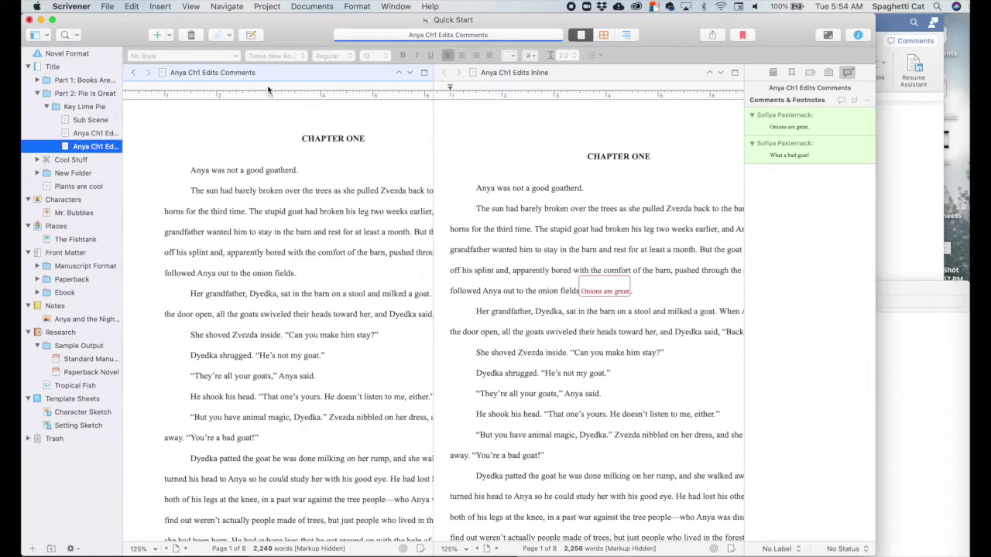
Step: Reveal the 'Onions are great.' comment anchored to the word 'fields' in the Comments copy
left_click(346, 249)
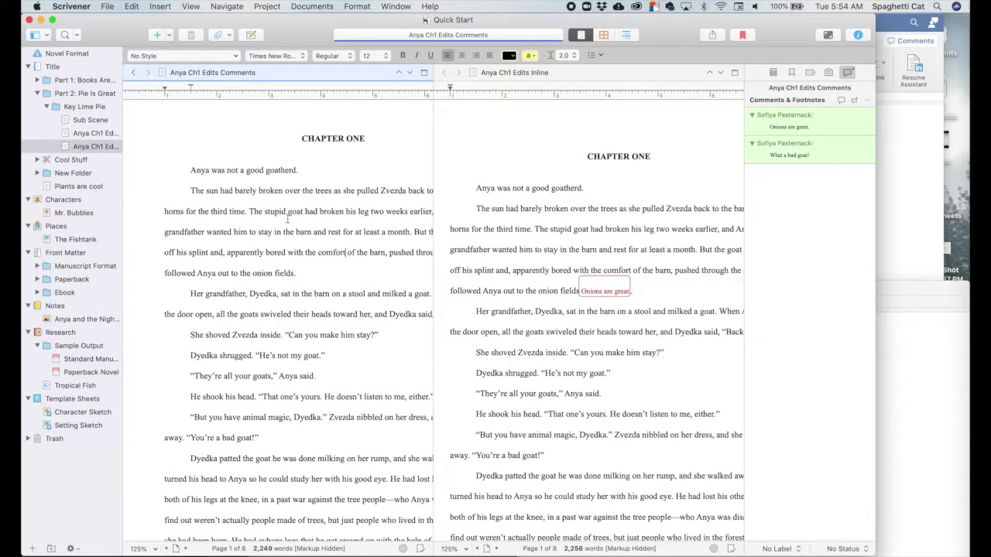
scroll(287, 219, "right", 5)
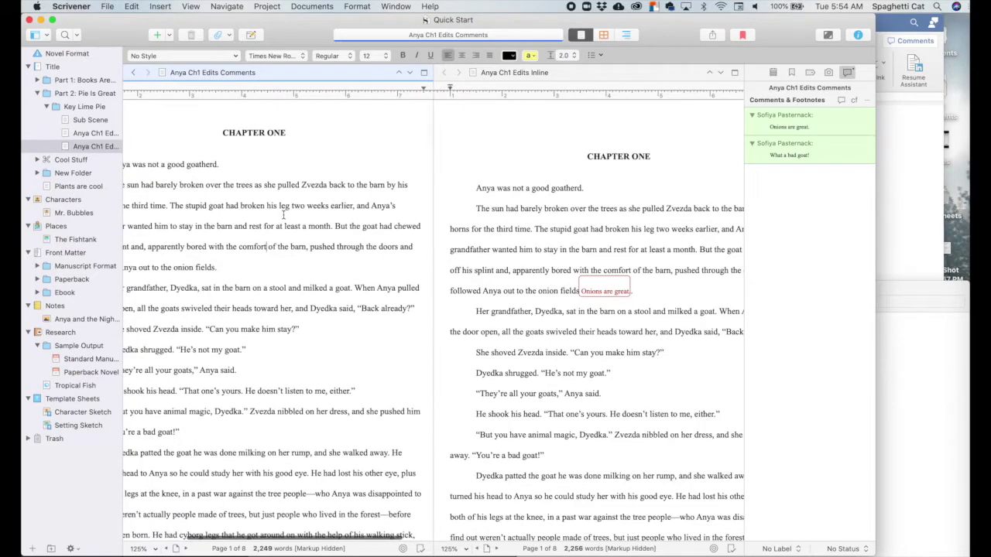
scroll(284, 215, "left", 2)
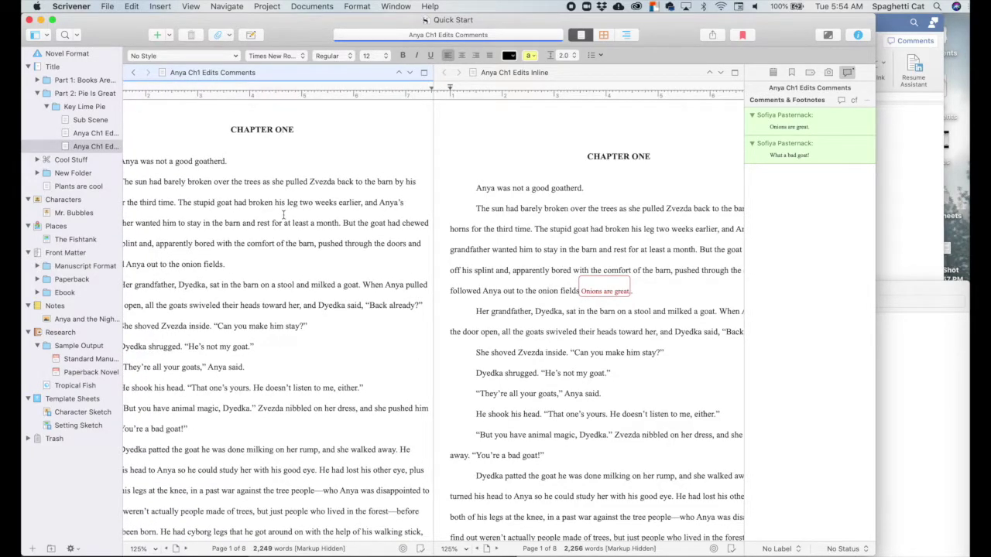
scroll(340, 250, "left", 3)
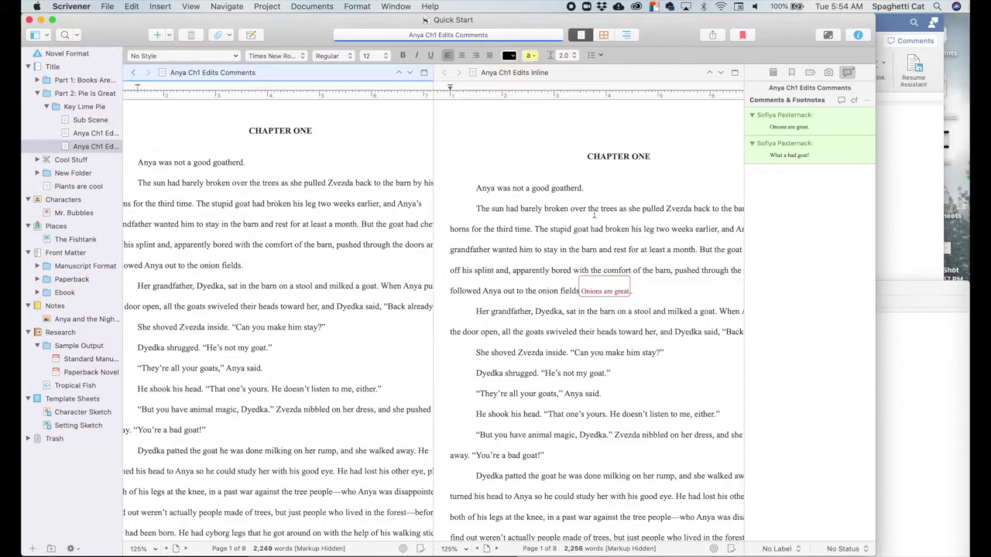
scroll(294, 310, "down", 2)
scroll(281, 315, "up", 4)
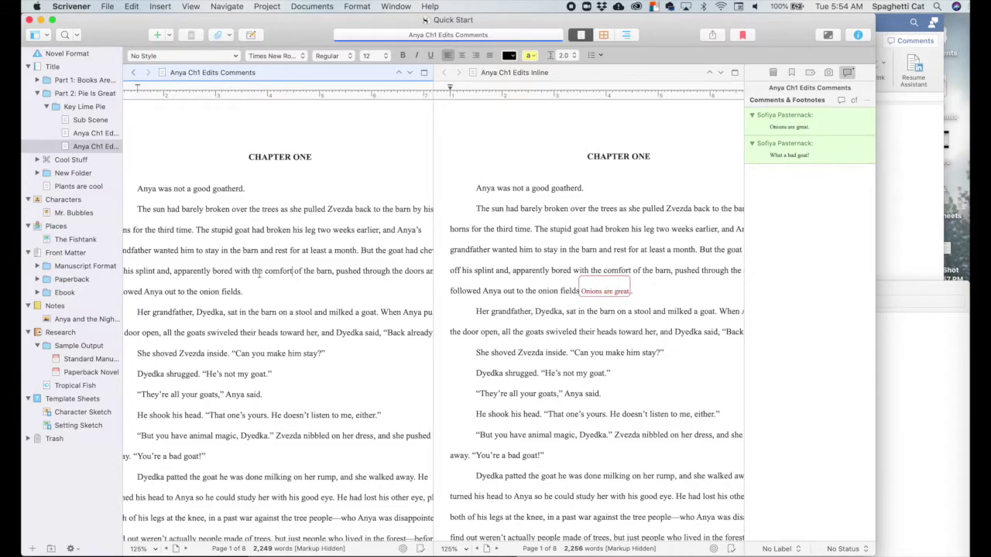
left_click(236, 292)
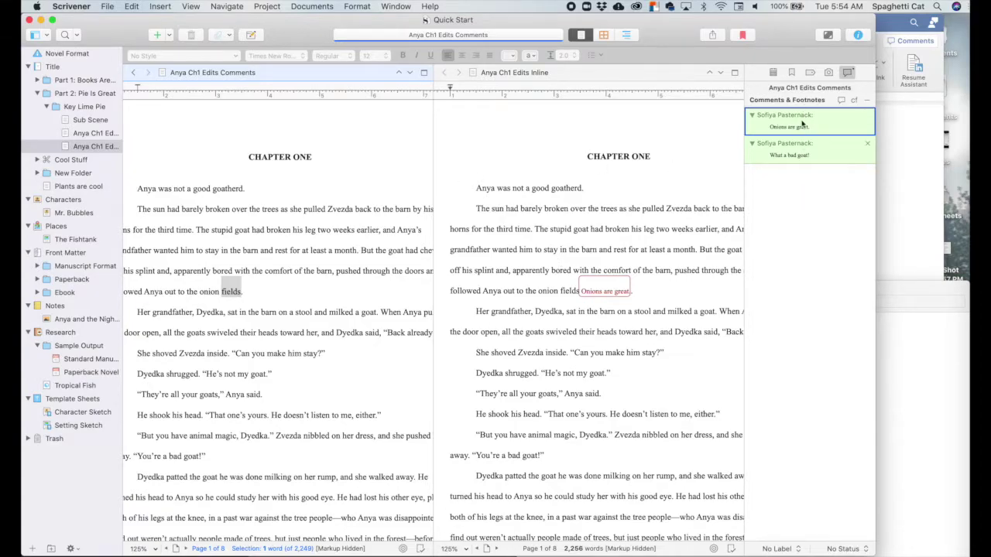
left_click(810, 155)
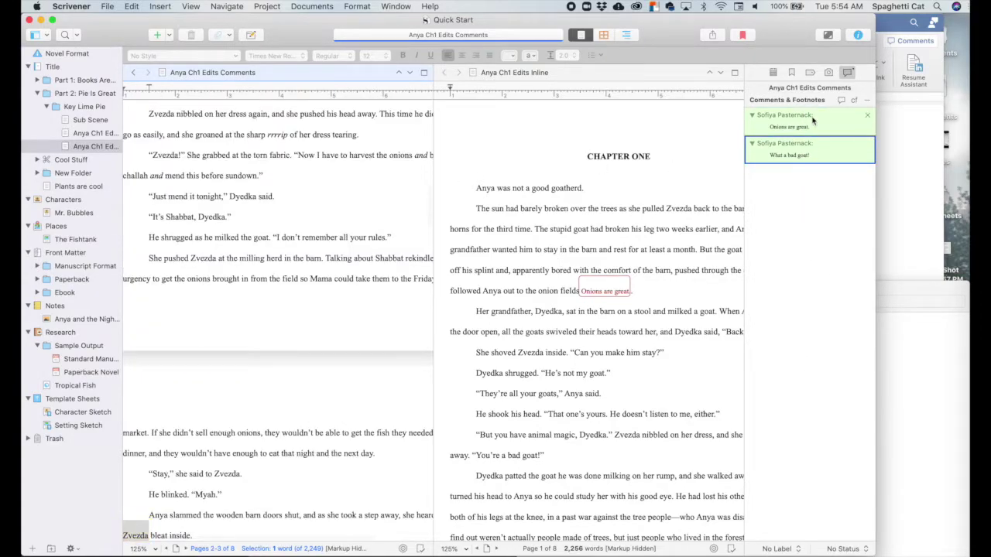
left_click(813, 121)
left_click(814, 156)
scroll(591, 291, "down", 15)
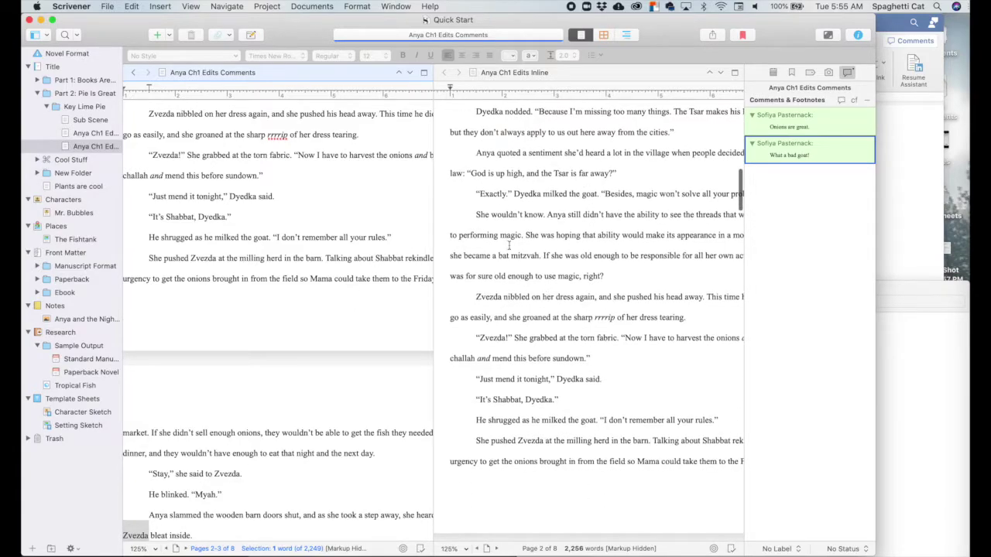
scroll(474, 230, "up", 15)
left_click(756, 156)
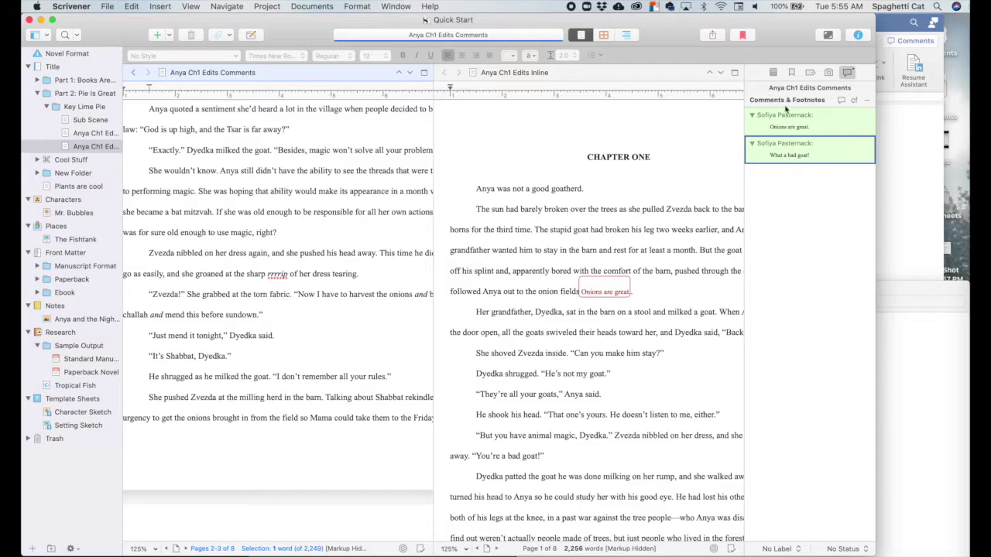
left_click(586, 226)
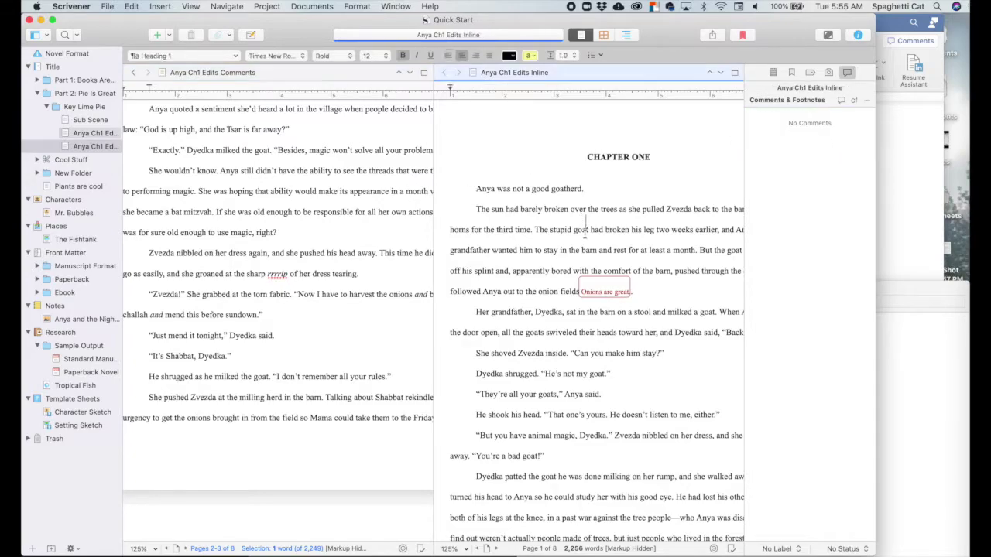
left_click(313, 203)
scroll(312, 202, "up", 10)
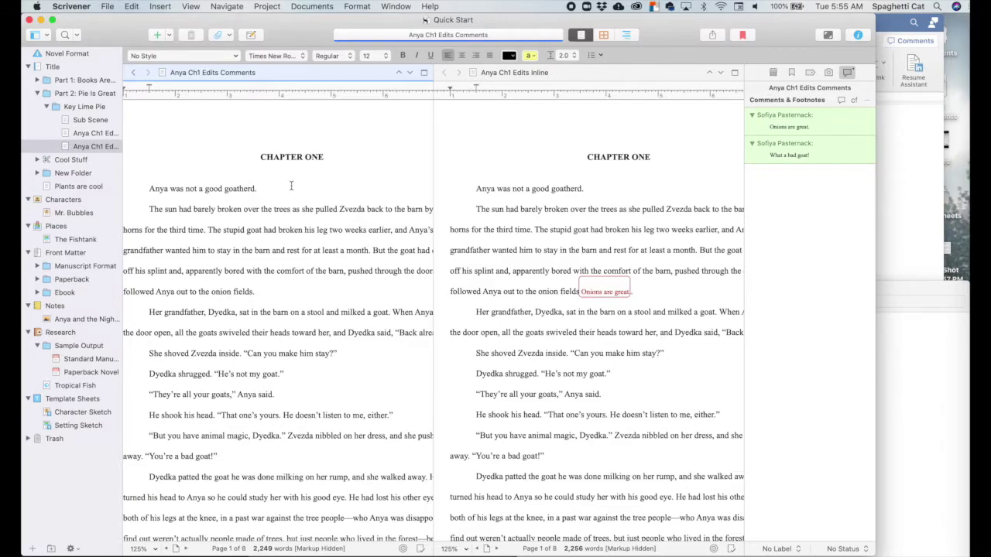
Step: Bring the Word window holding the original Anya Ch1 Edits file to the front
left_click(108, 7)
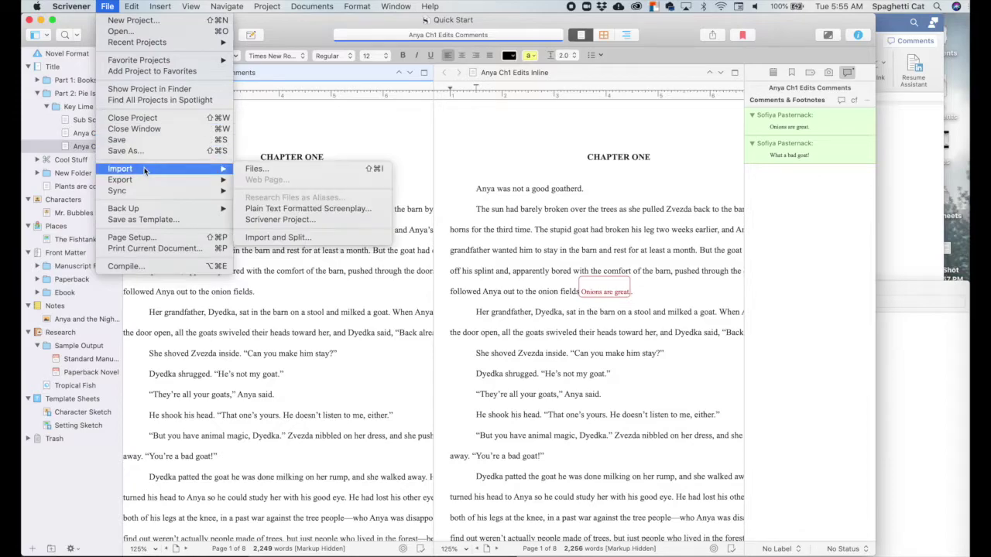
left_click(923, 432)
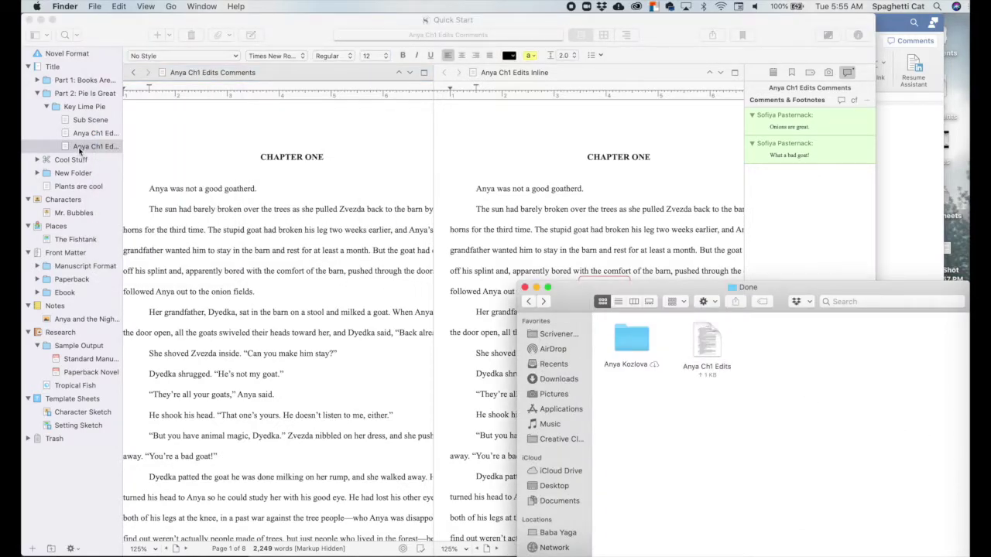
left_click(911, 224)
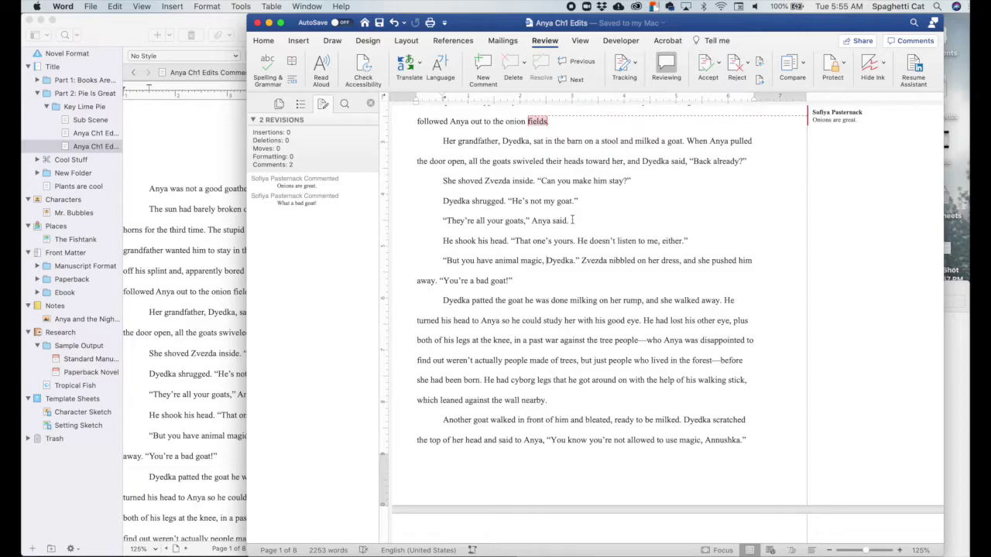
scroll(606, 287, "up", 3)
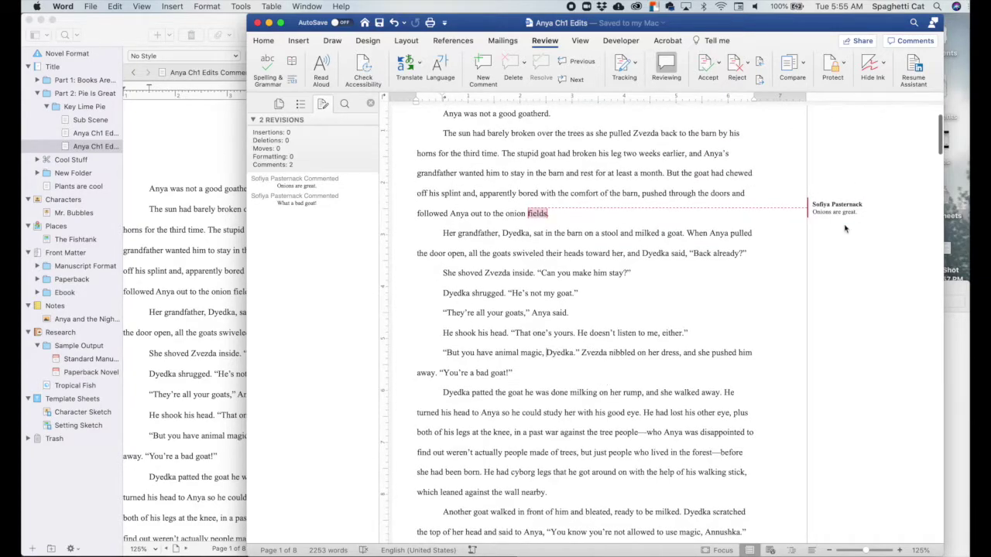